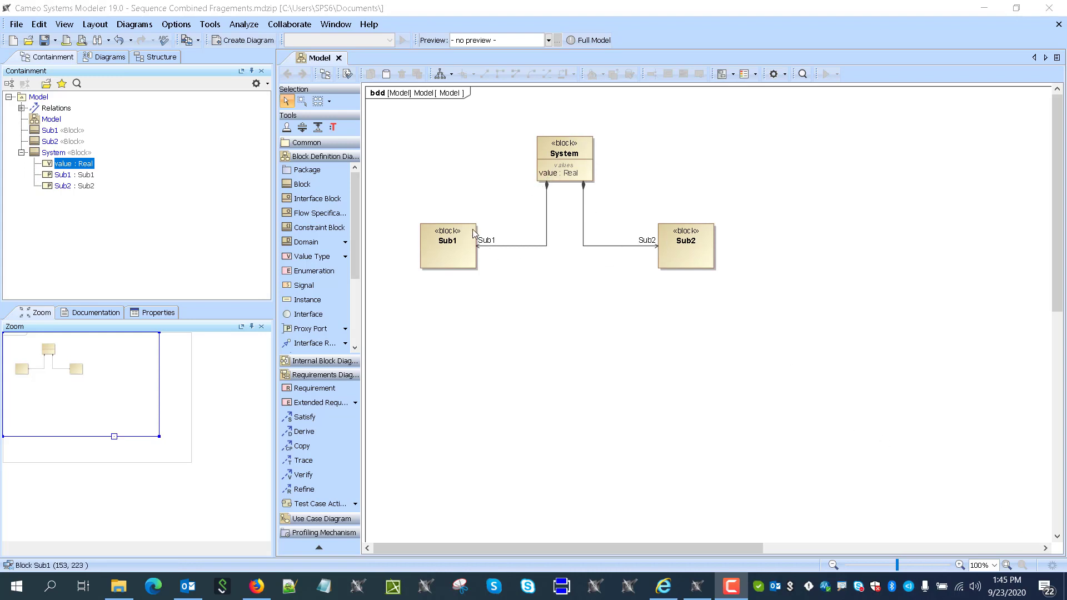
Step: Create a SysML sequence diagram for System with Sub1 and Sub2 lifelines, fitting the frame around them
{"action": "left_click", "coordinate": [572, 153]}
{"action": "right_click", "coordinate": [571, 150]}
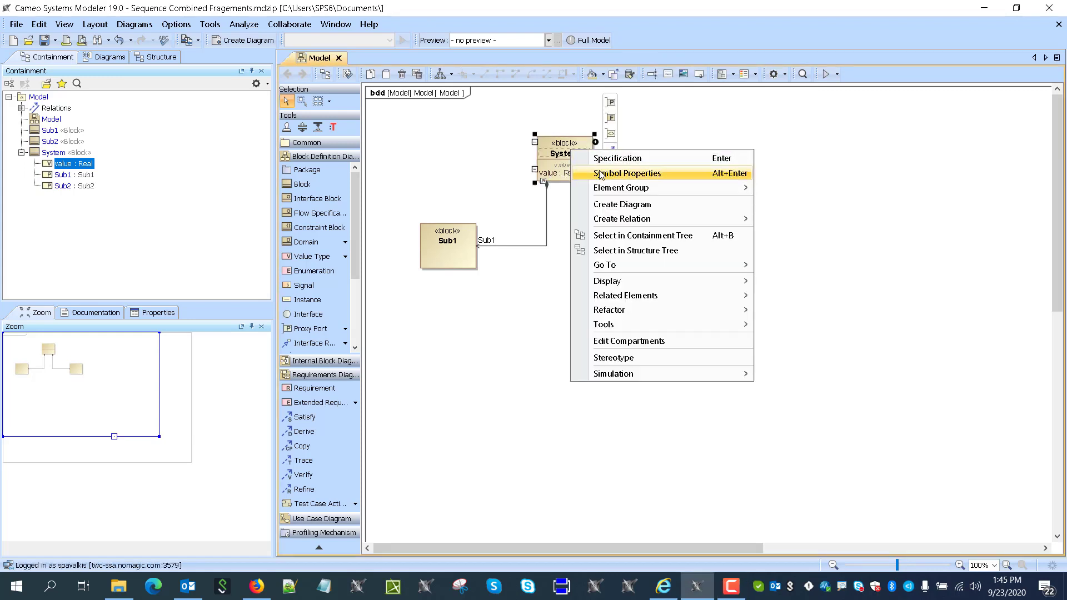
{"action": "left_click", "coordinate": [654, 204]}
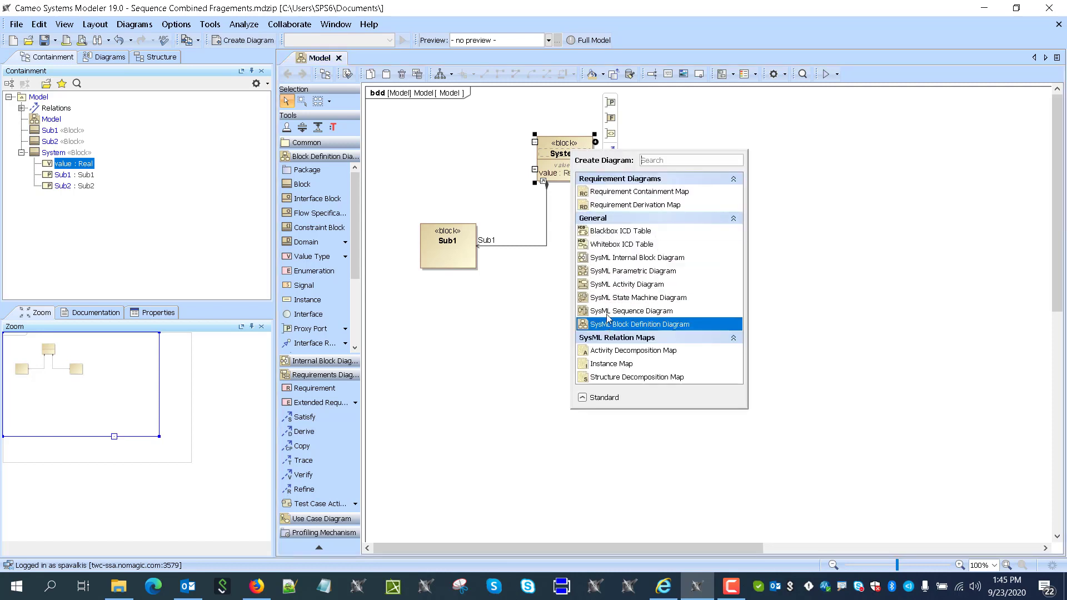
{"action": "left_click", "coordinate": [634, 311]}
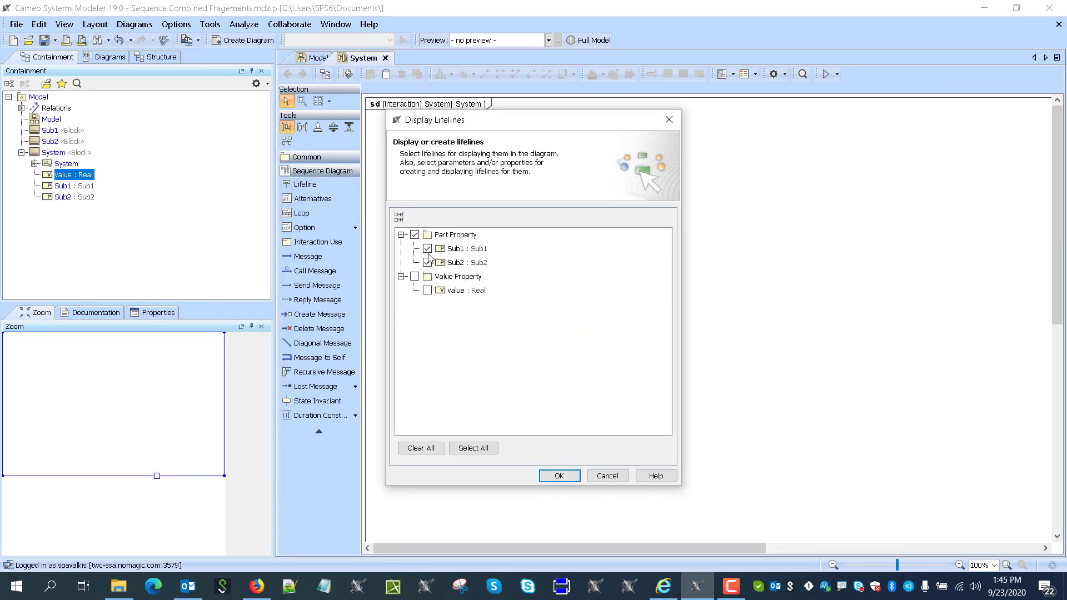
{"action": "left_click", "coordinate": [559, 475]}
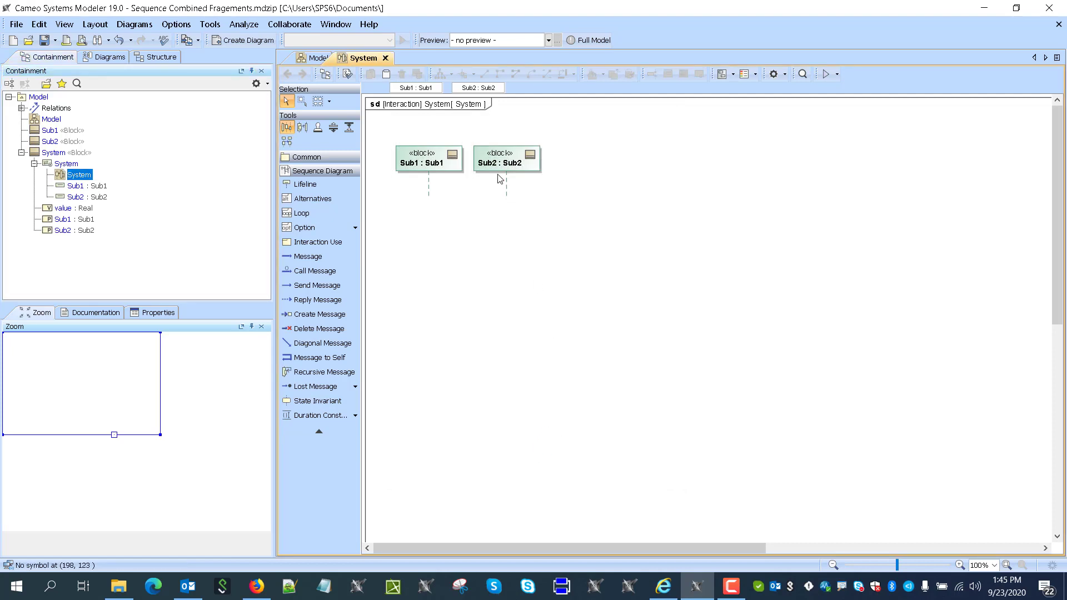
{"action": "left_click_drag", "start_coordinate": [503, 161], "coordinate": [523, 161]}
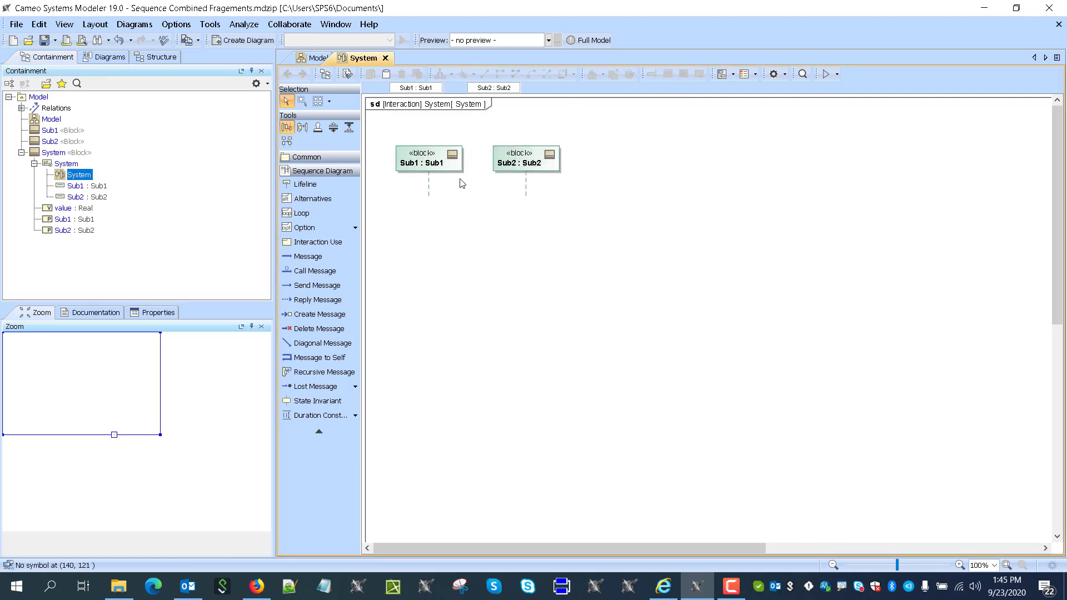
{"action": "left_click", "coordinate": [698, 98]}
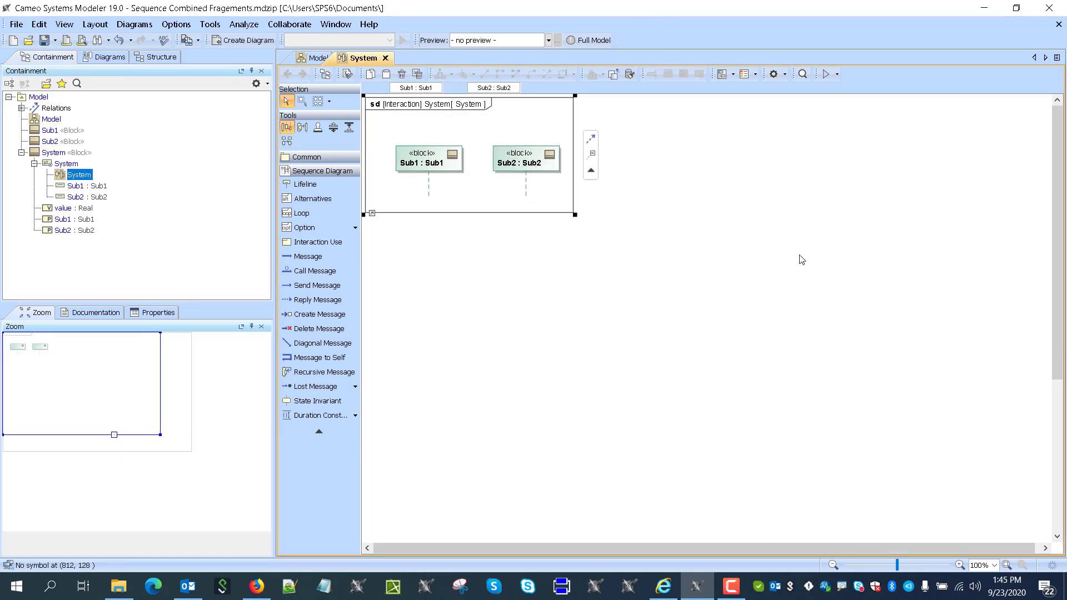
Step: Show the top of the Combined fragment documentation page in Firefox
{"action": "left_click", "coordinate": [257, 587]}
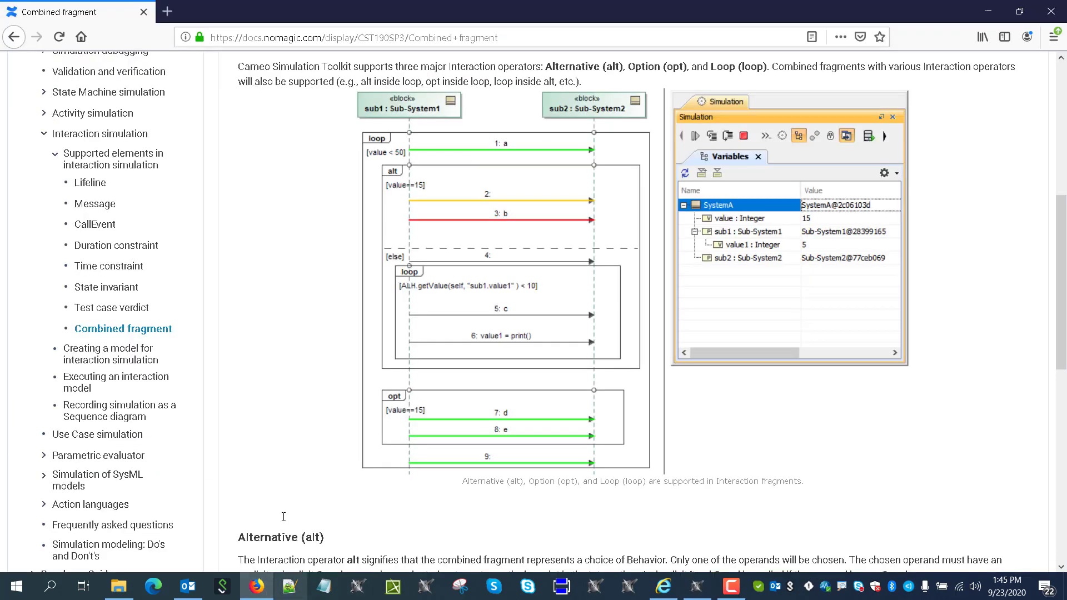
{"action": "scroll", "coordinate": [353, 302], "scroll_direction": "up", "scroll_amount": 1}
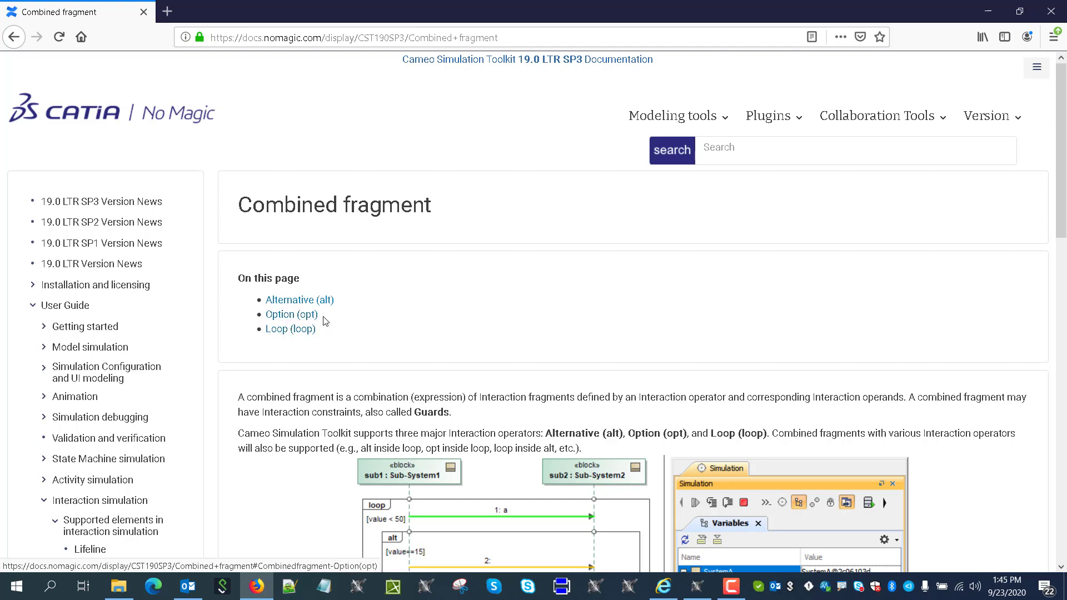
Step: Enlarge the System sequence diagram frame downward and to the right
{"action": "left_click", "coordinate": [988, 12]}
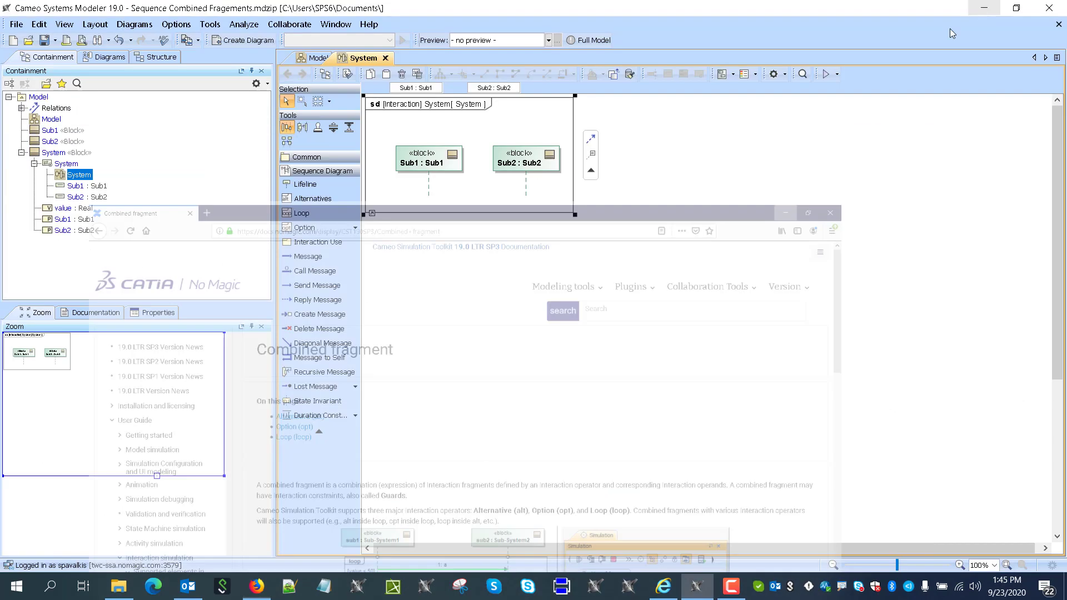
{"action": "left_click", "coordinate": [574, 211]}
{"action": "left_click_drag", "start_coordinate": [573, 212], "coordinate": [621, 373]}
Step: Draw an alt combined fragment spanning the Sub1 and Sub2 lifelines
{"action": "left_click", "coordinate": [292, 199]}
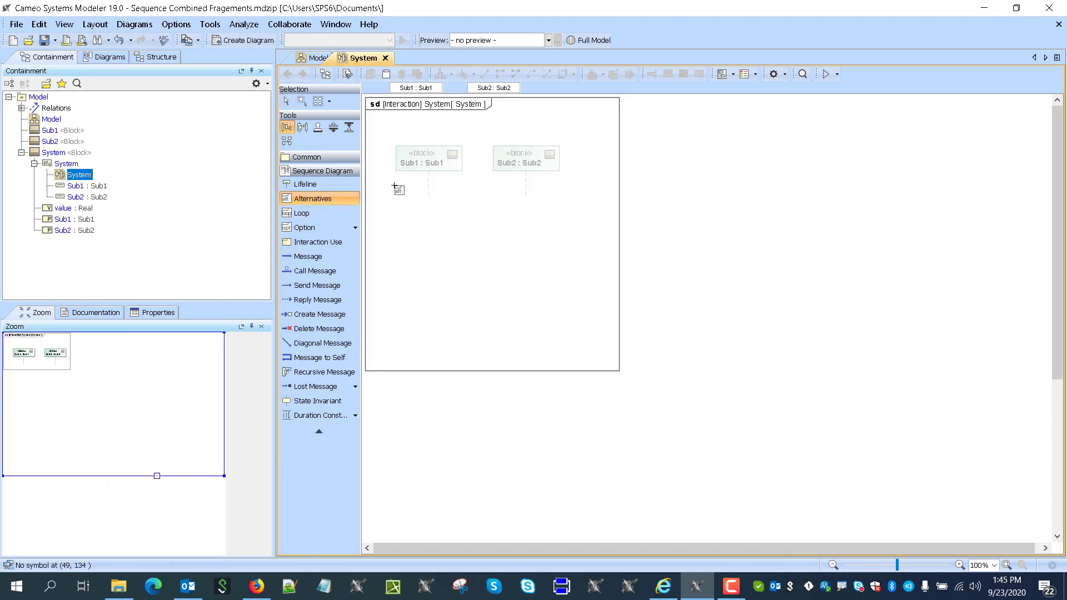
{"action": "left_click_drag", "start_coordinate": [391, 187], "coordinate": [582, 311]}
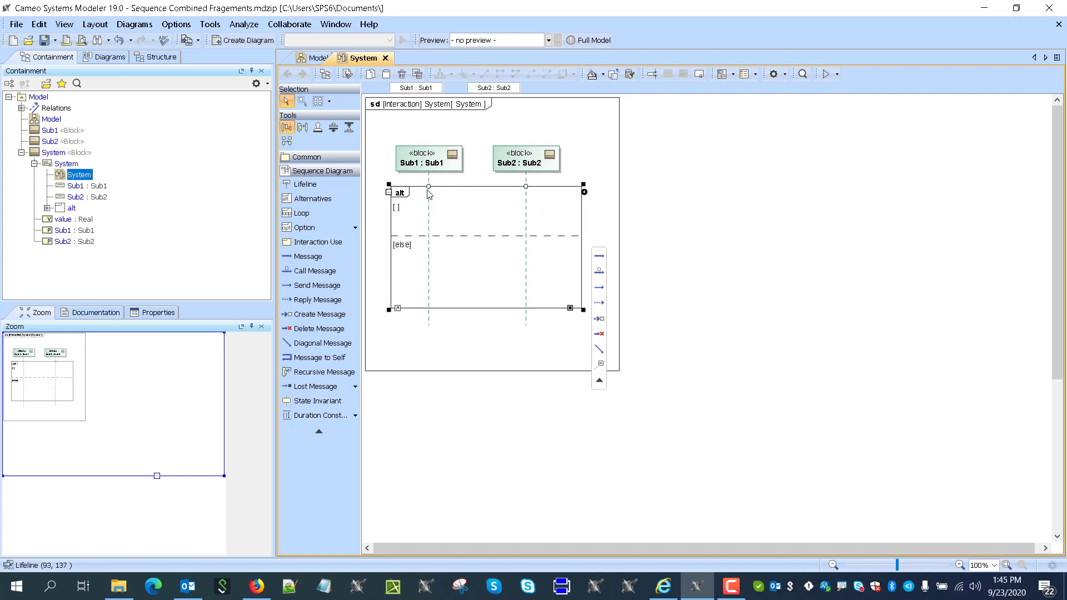
{"action": "left_click", "coordinate": [491, 199]}
{"action": "right_click", "coordinate": [491, 199]}
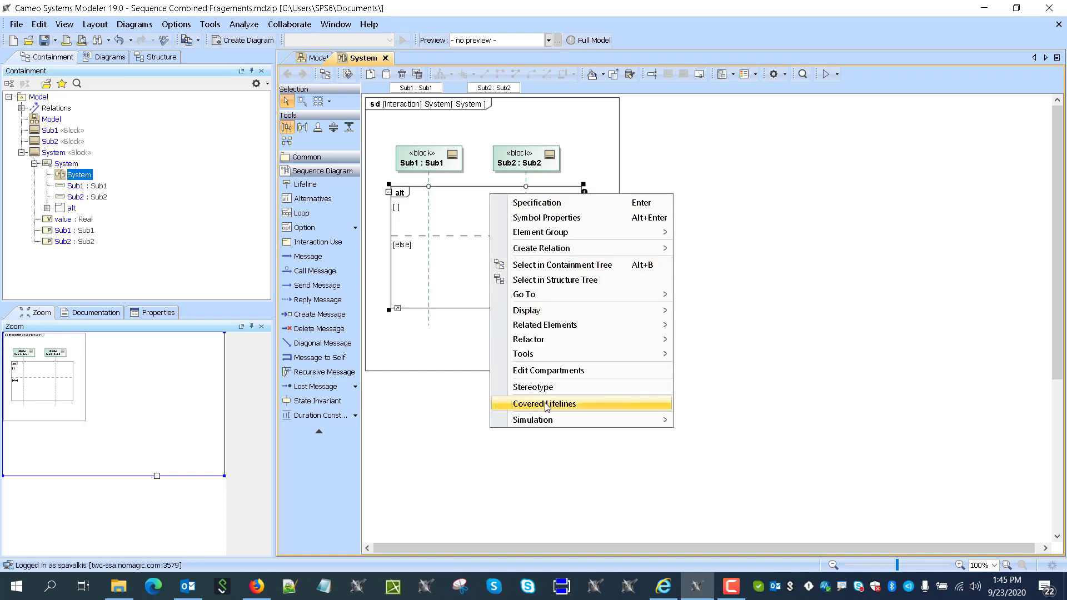
{"action": "left_click", "coordinate": [807, 347]}
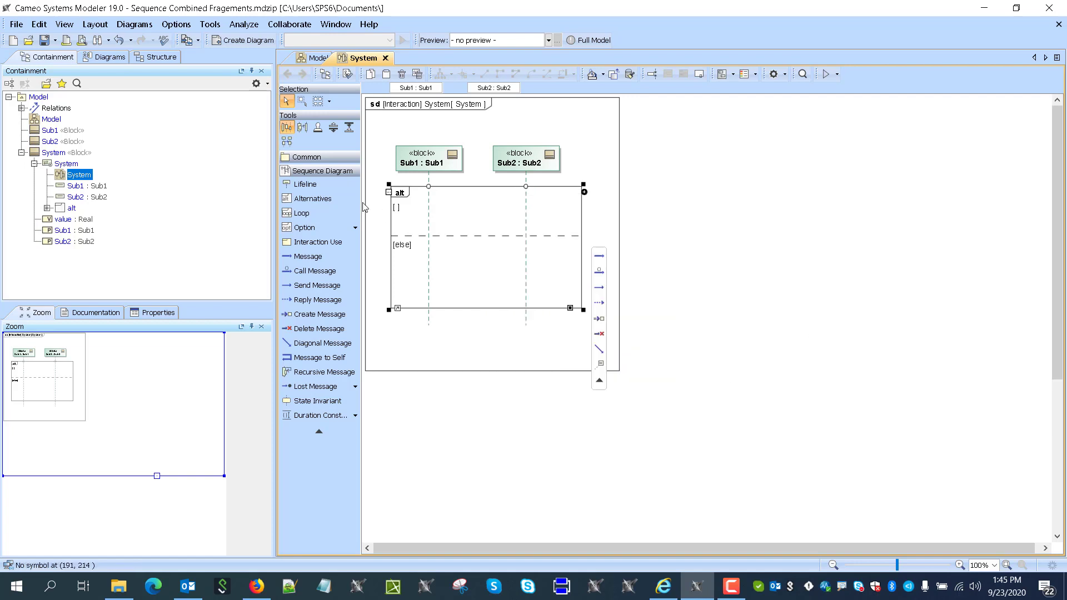
Step: Set the alt fragment's first operand guard to value<10
{"action": "left_click", "coordinate": [396, 209]}
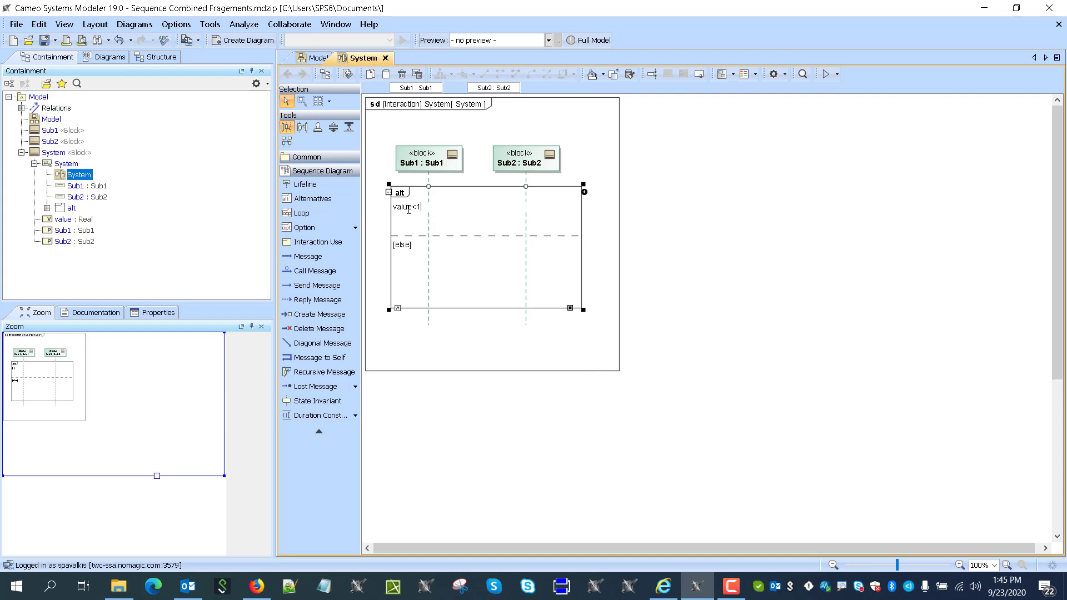
{"action": "key", "text": "Return"}
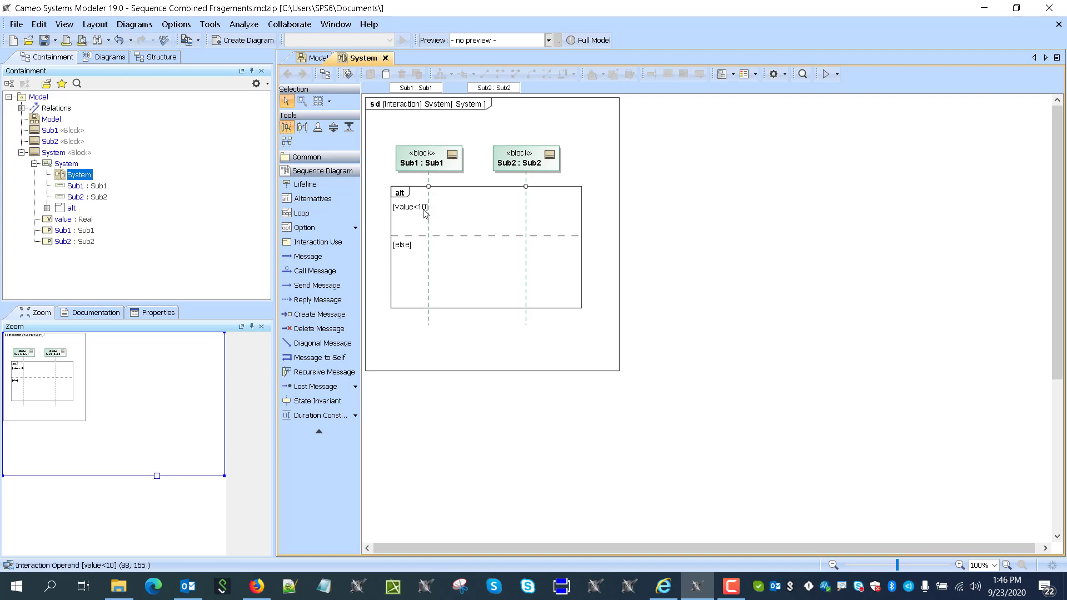
{"action": "left_click", "coordinate": [584, 190]}
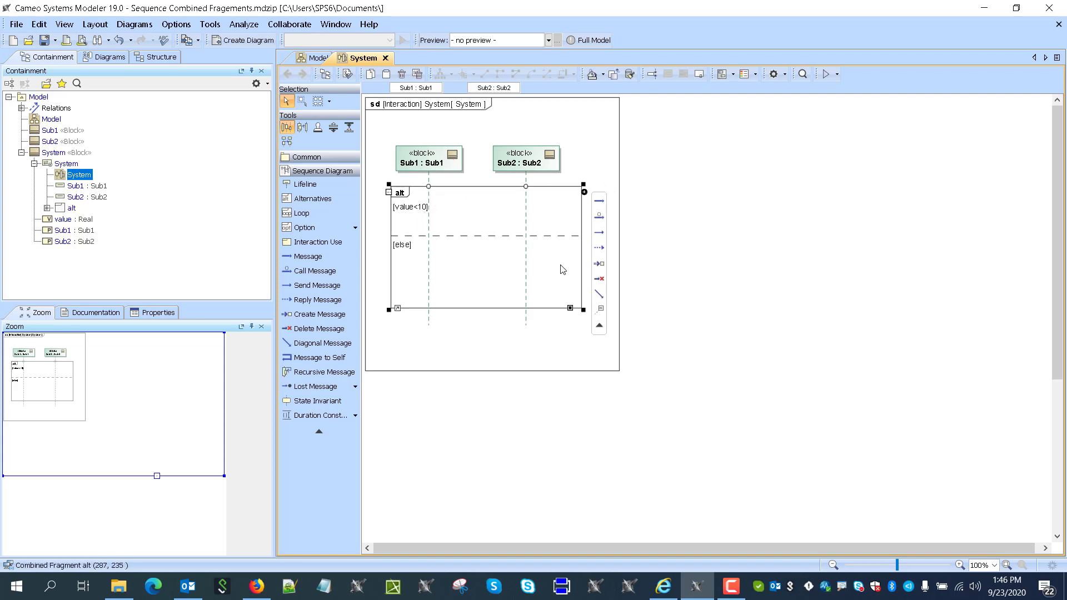
{"action": "left_click", "coordinate": [306, 60]}
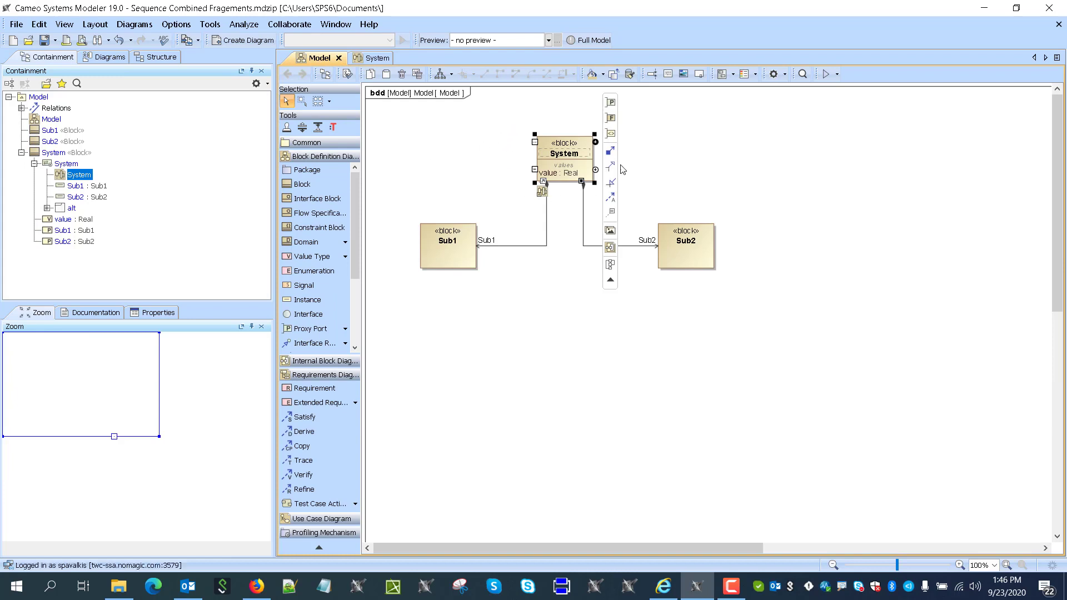
{"action": "left_click", "coordinate": [359, 60]}
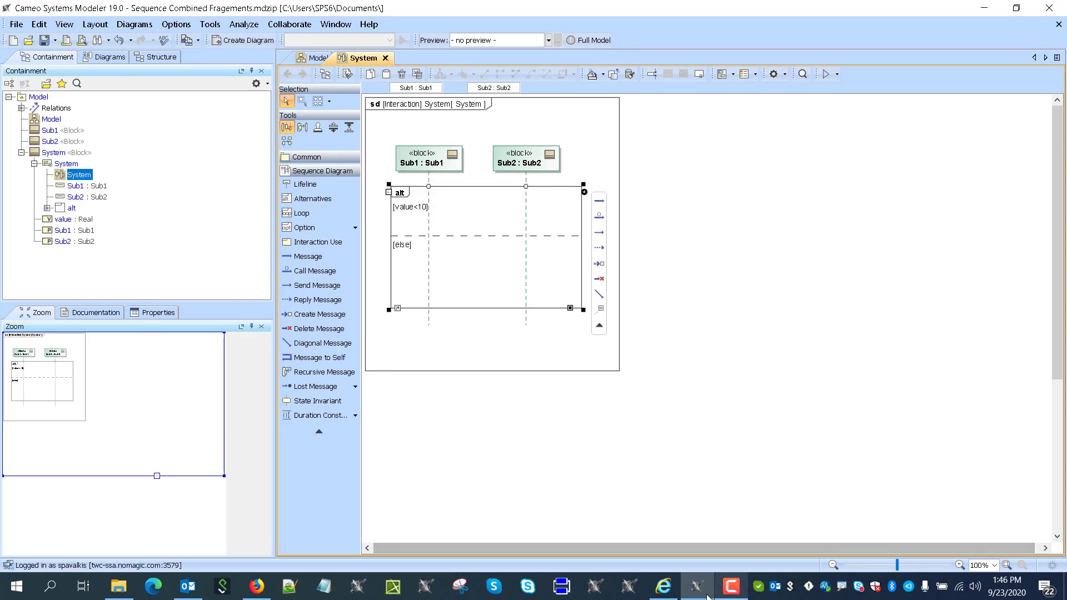
{"action": "left_click", "coordinate": [261, 589]}
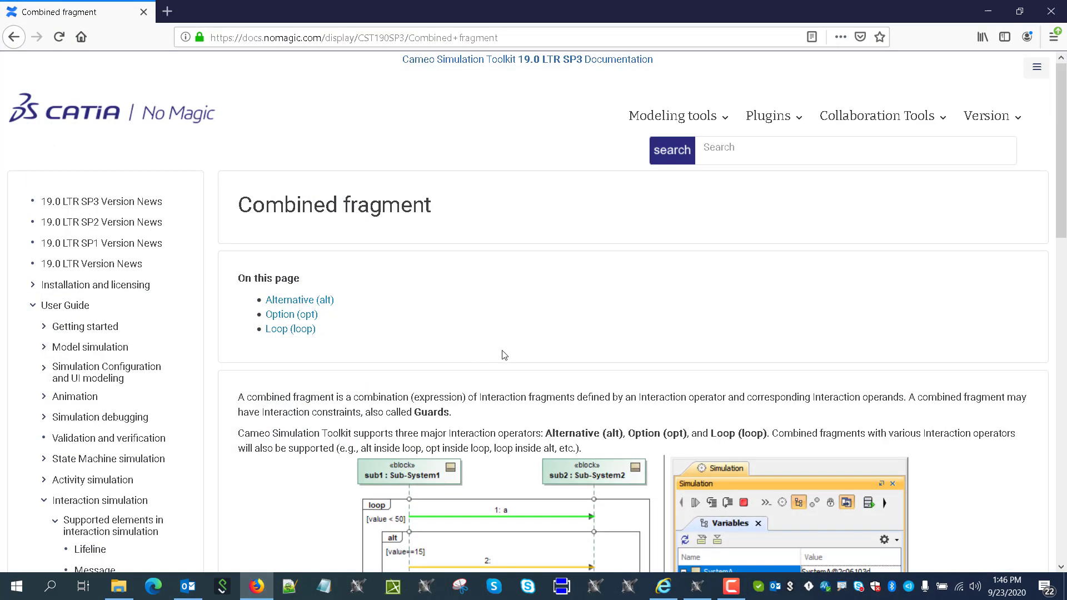
{"action": "scroll", "coordinate": [449, 406], "scroll_direction": "down", "scroll_amount": 5}
{"action": "scroll", "coordinate": [449, 405], "scroll_direction": "down", "scroll_amount": 1}
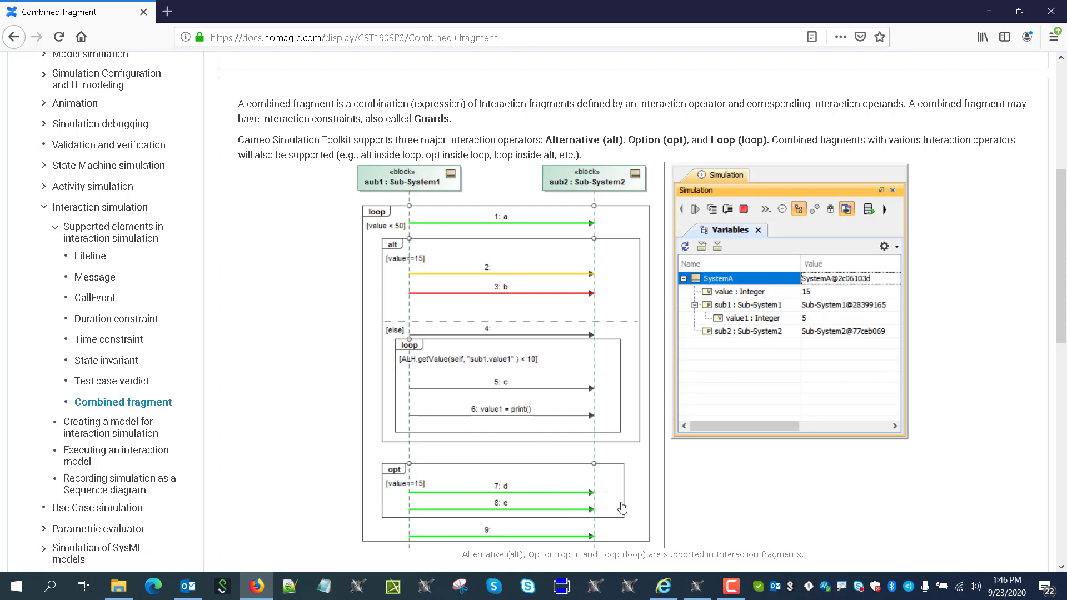
{"action": "left_click", "coordinate": [699, 585]}
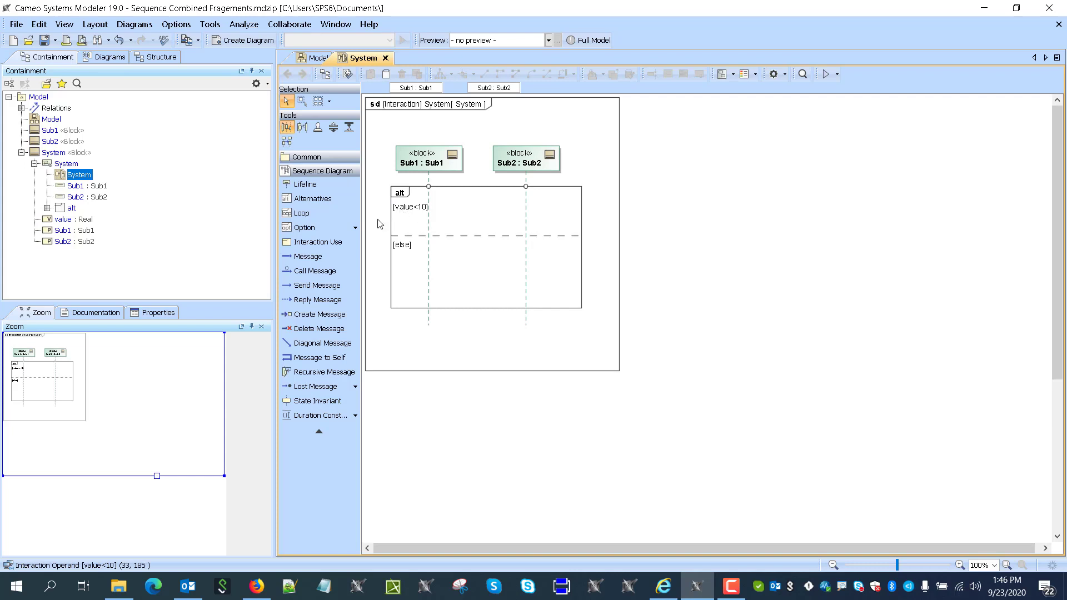
Step: Draw message 1 from Sub1 to Sub2 in the [value<10] operand
{"action": "left_click", "coordinate": [308, 256]}
{"action": "left_click", "coordinate": [428, 213]}
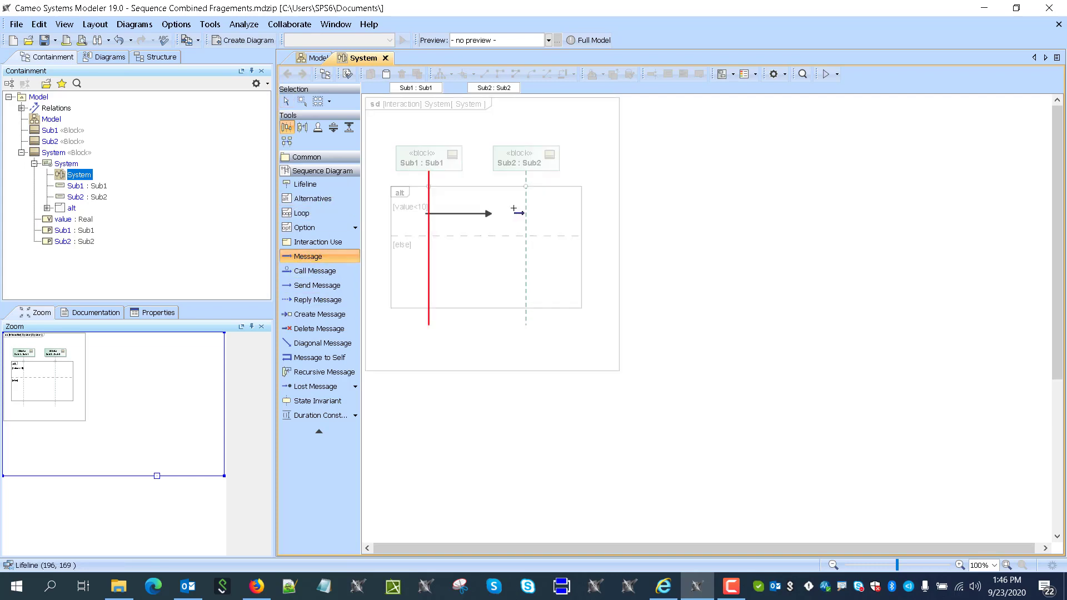
{"action": "left_click", "coordinate": [524, 215]}
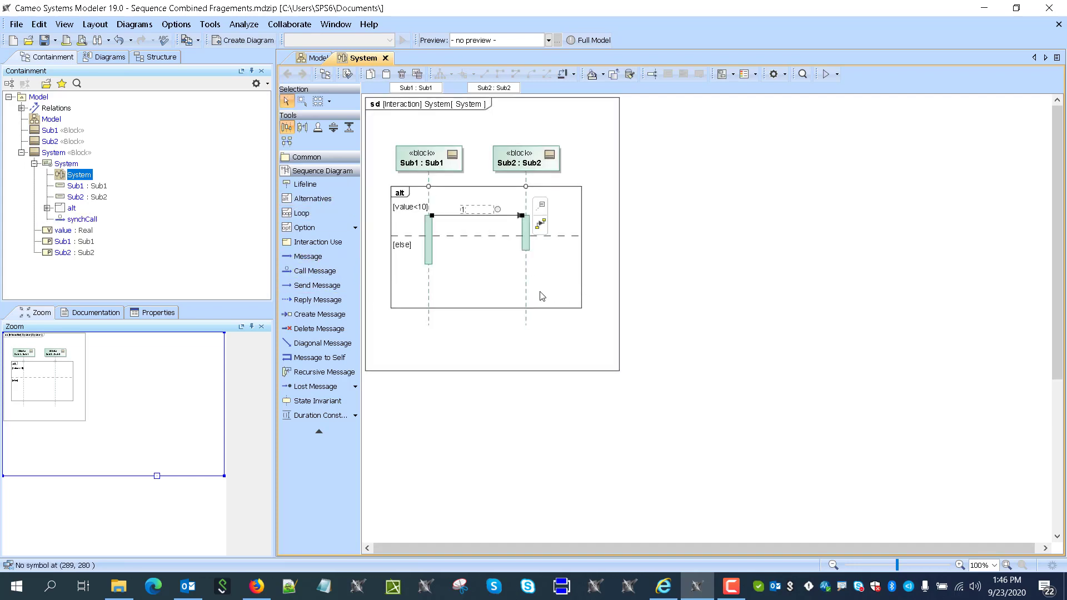
Step: Draw message 2 from Sub1 to Sub2 in the [else] operand, undoing misplaced attempts
{"action": "left_click", "coordinate": [308, 256]}
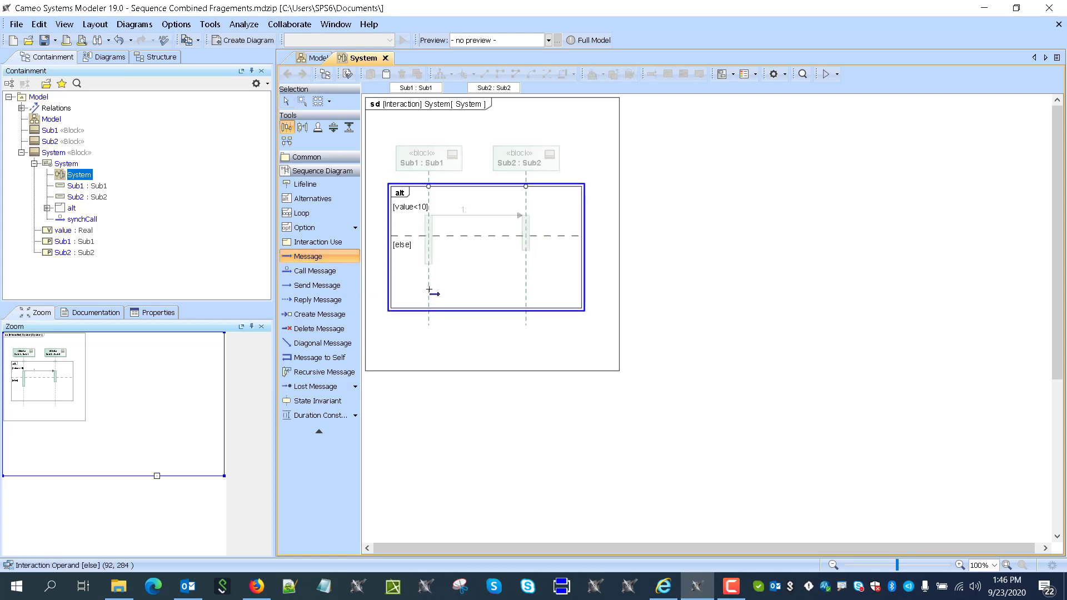
{"action": "left_click", "coordinate": [428, 277]}
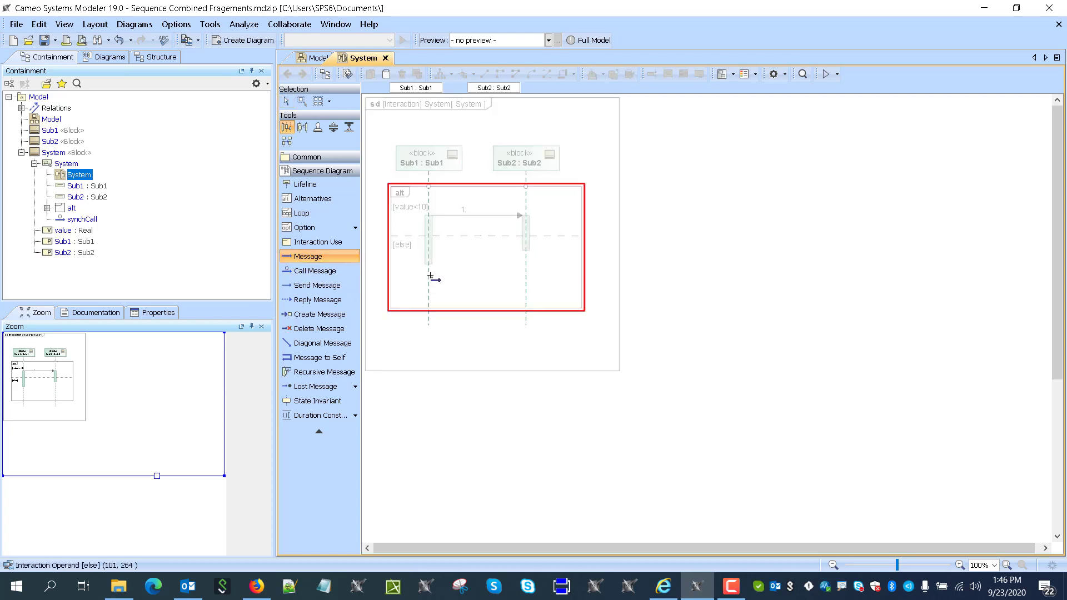
{"action": "left_click", "coordinate": [526, 283]}
{"action": "key", "text": "ctrl+z"}
{"action": "left_click", "coordinate": [308, 256]}
{"action": "left_click", "coordinate": [429, 277]}
{"action": "left_click", "coordinate": [507, 276]}
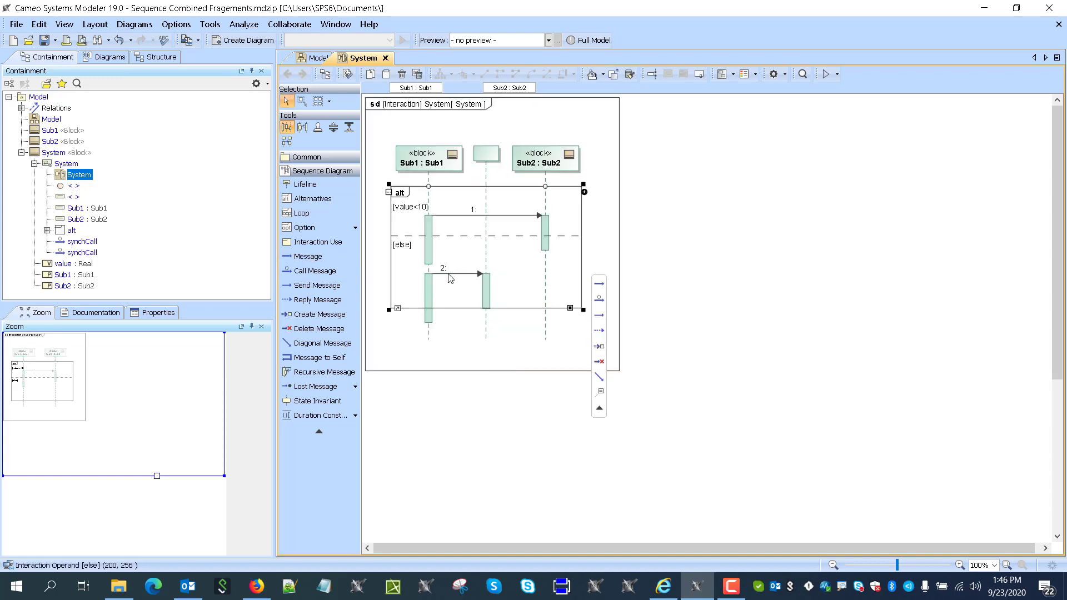
{"action": "key", "text": "ctrl+z"}
{"action": "left_click", "coordinate": [308, 257]}
{"action": "left_click", "coordinate": [429, 286]}
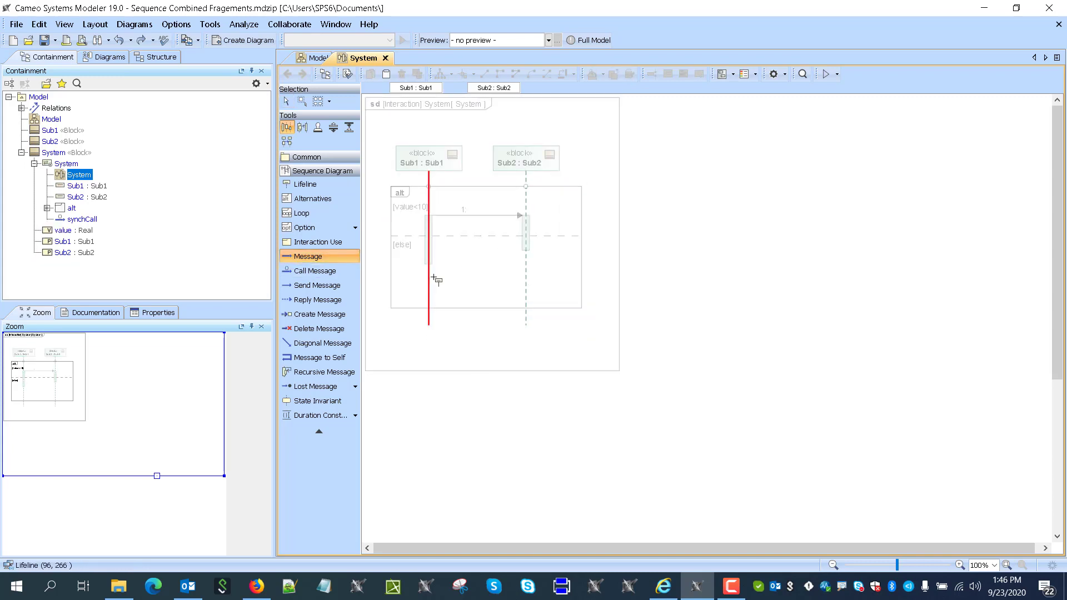
{"action": "left_click", "coordinate": [524, 286]}
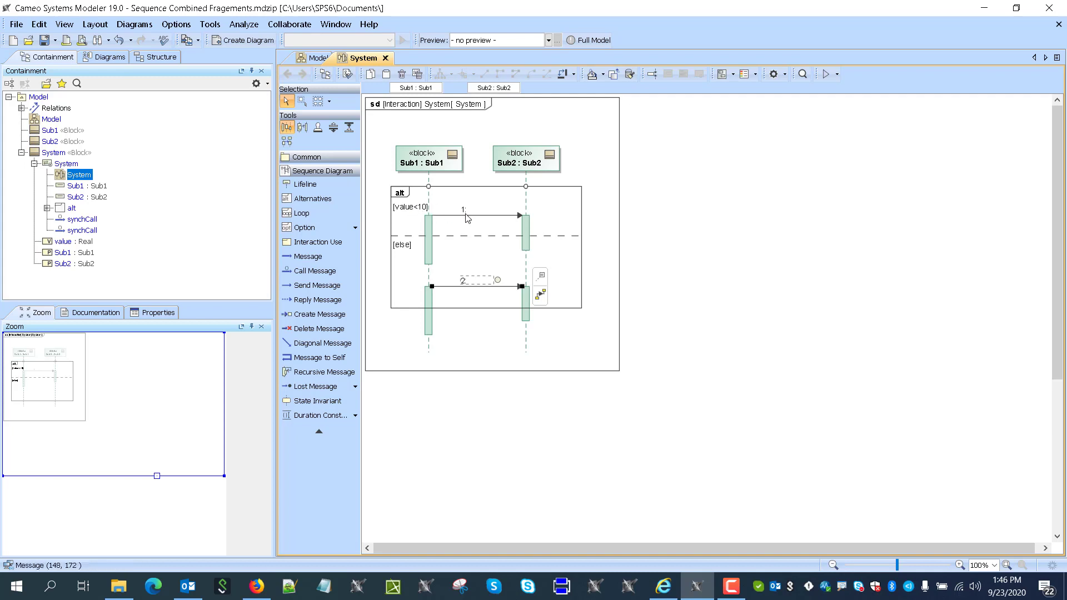
Step: Uncheck Show Activations in the diagram properties to hide lifeline activation bars
{"action": "right_click", "coordinate": [599, 275]}
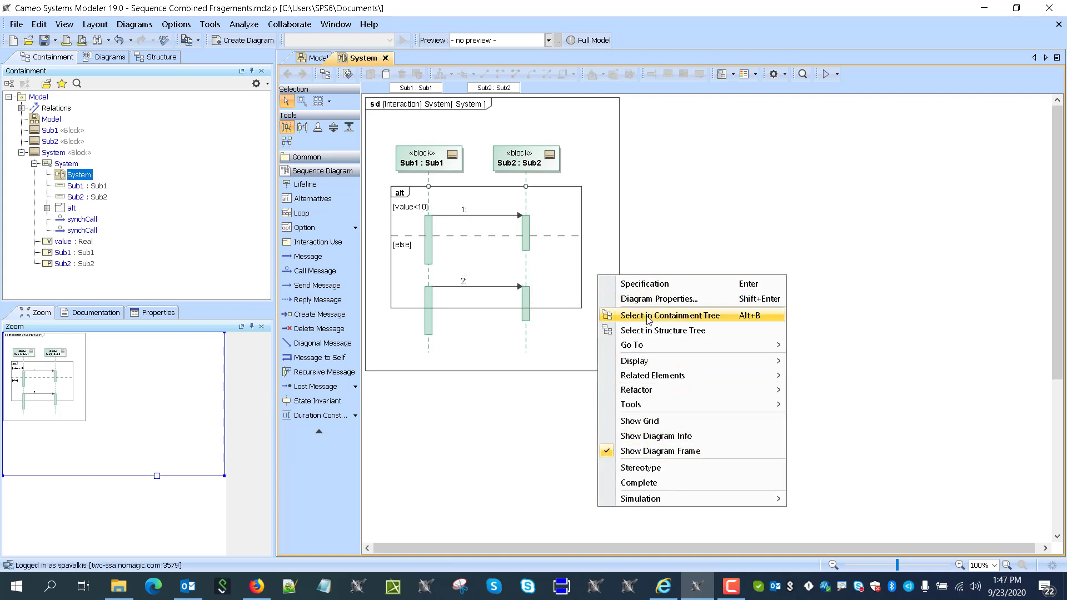
{"action": "left_click", "coordinate": [649, 299]}
{"action": "left_click", "coordinate": [777, 392]}
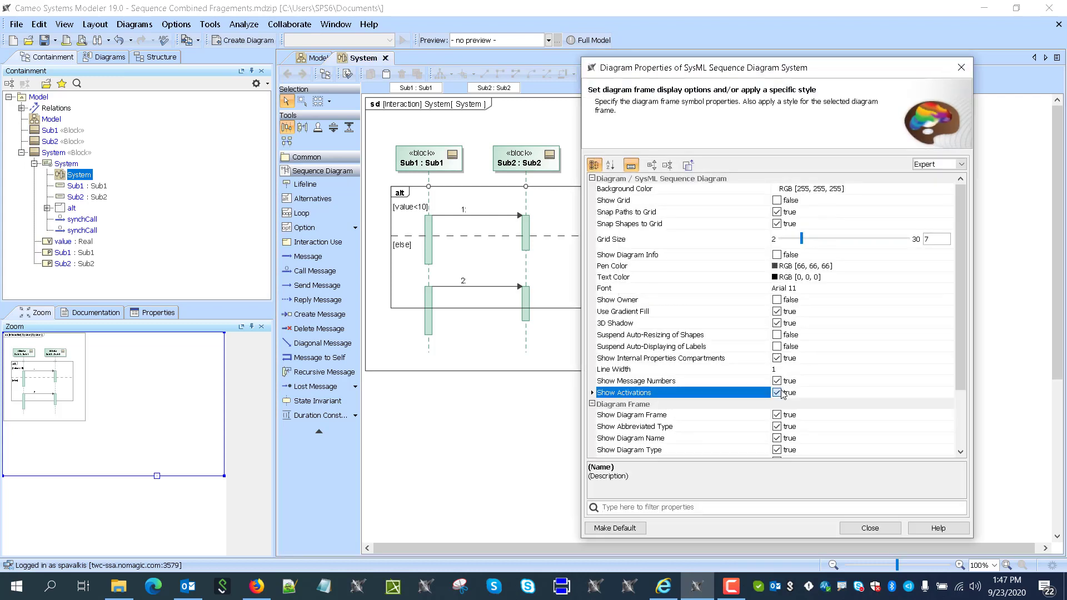
{"action": "left_click", "coordinate": [856, 529]}
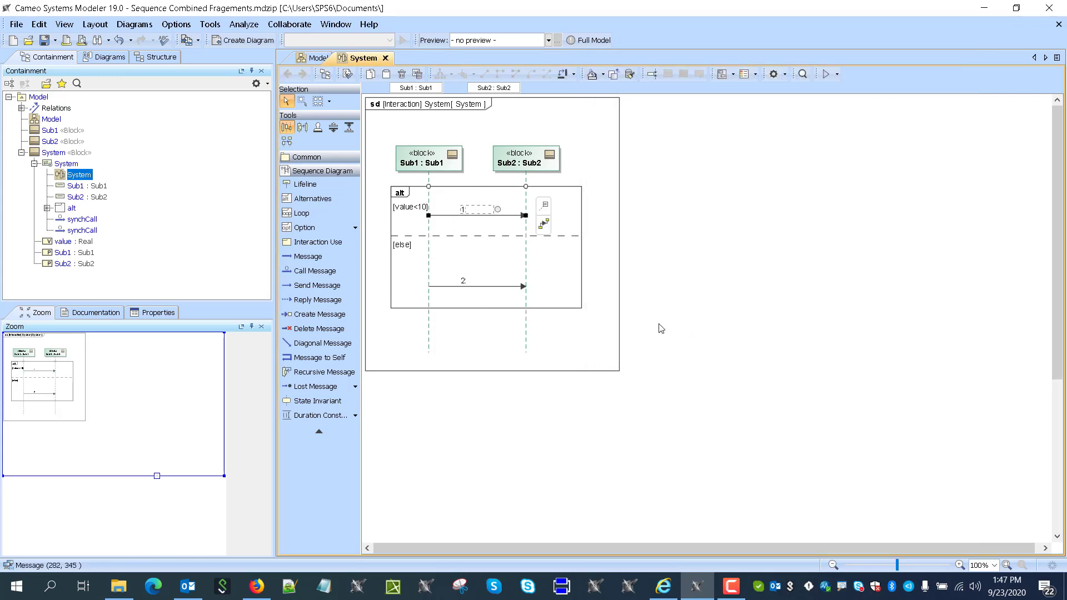
Step: Start a simulation session and run it with value set to 5
{"action": "left_click", "coordinate": [837, 74]}
{"action": "left_click", "coordinate": [845, 103]}
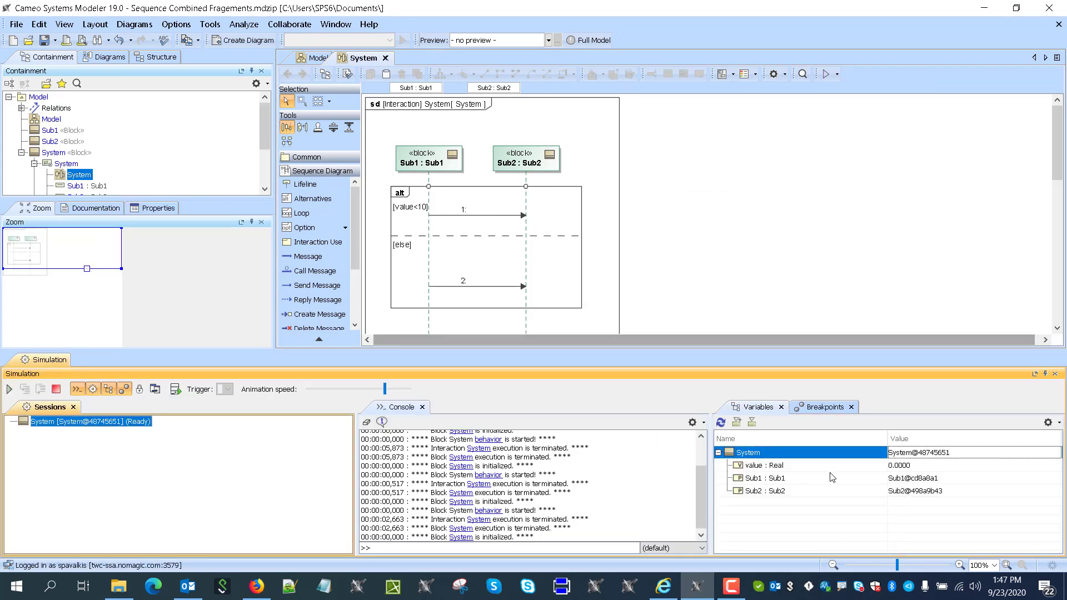
{"action": "left_click", "coordinate": [906, 466]}
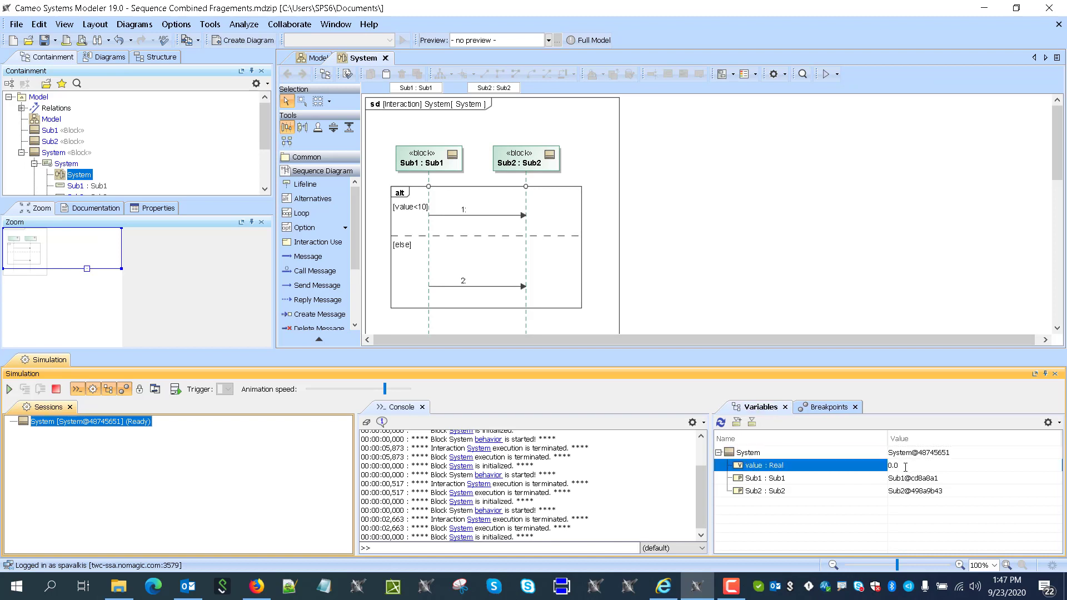
{"action": "type", "text": "5"}
{"action": "left_click", "coordinate": [862, 480]}
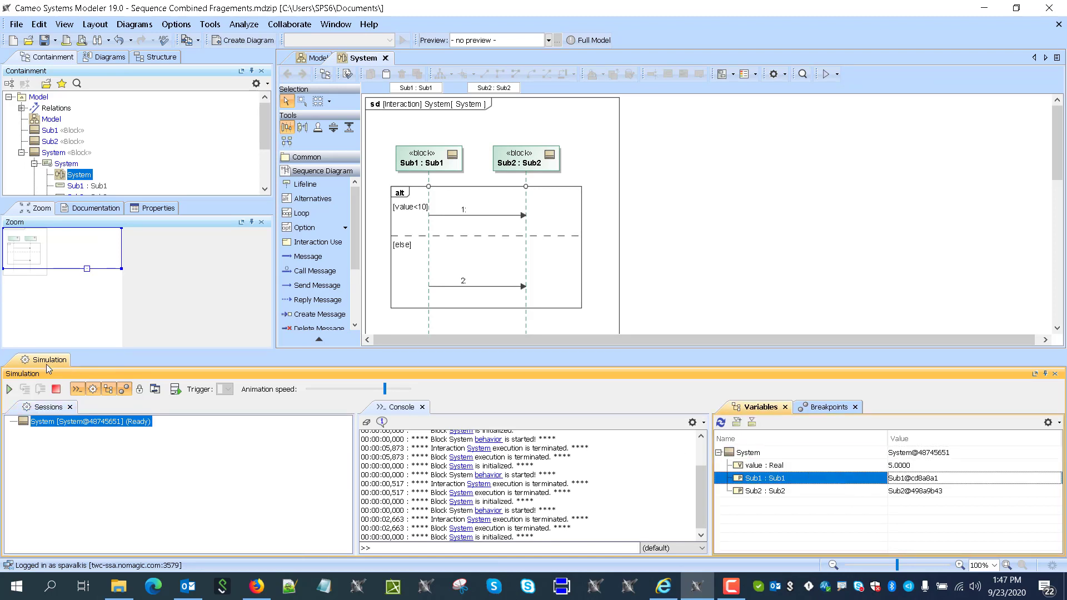
{"action": "left_click", "coordinate": [9, 389]}
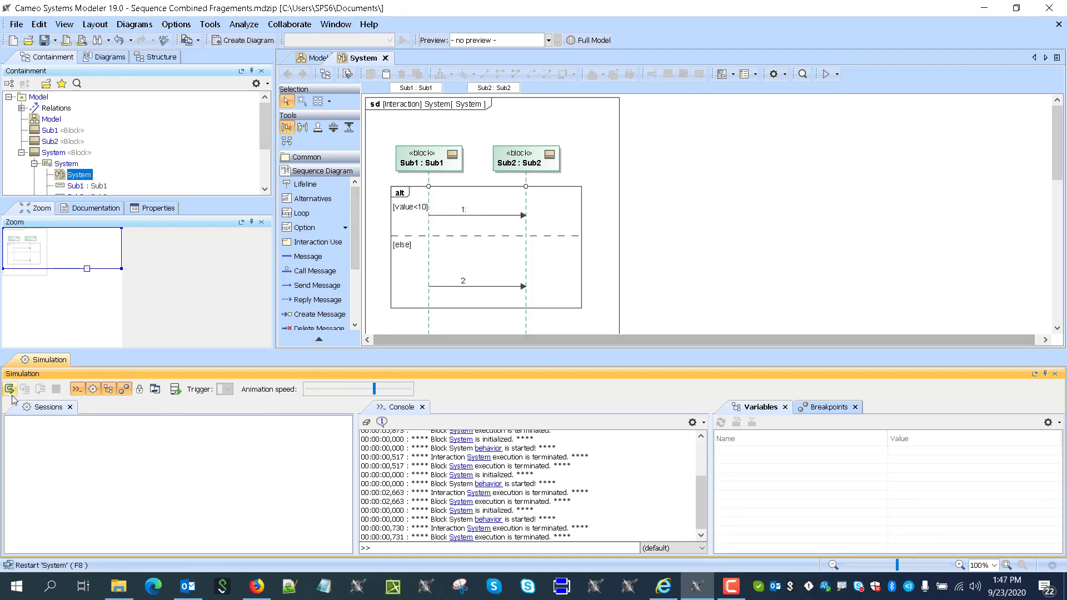
Step: Restart the simulation and run it again with value set to 15
{"action": "left_click", "coordinate": [10, 392]}
{"action": "left_click", "coordinate": [905, 467]}
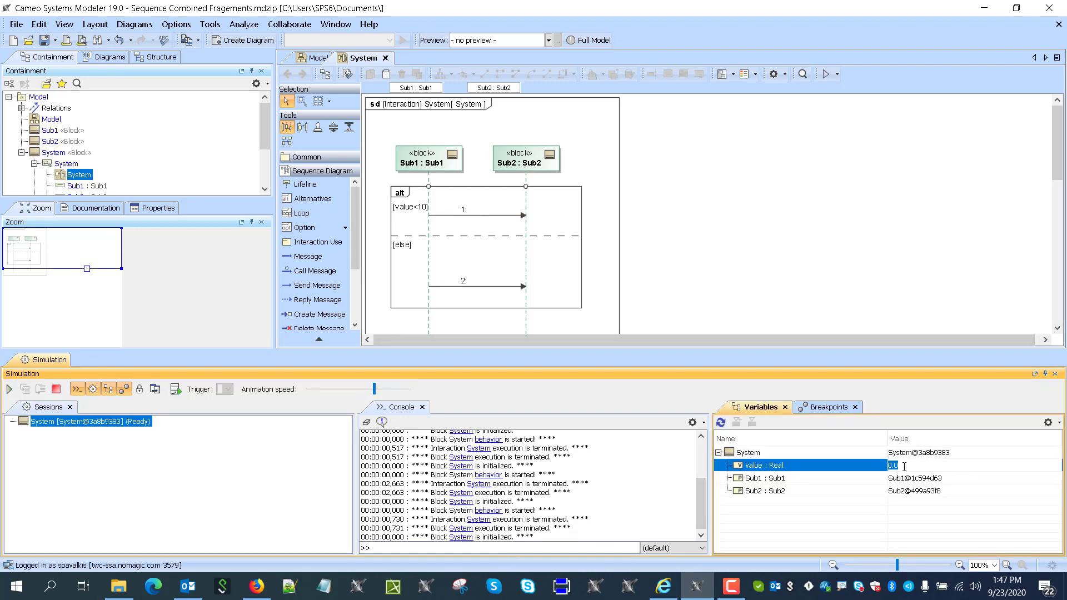
{"action": "type", "text": "15"}
{"action": "key", "text": "Return"}
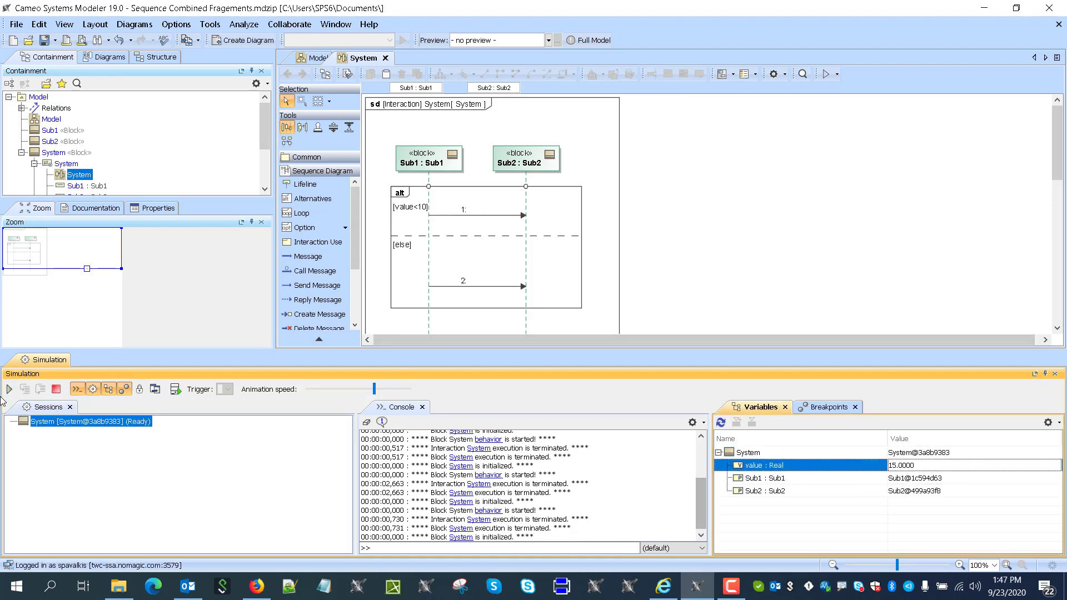
{"action": "left_click", "coordinate": [9, 389]}
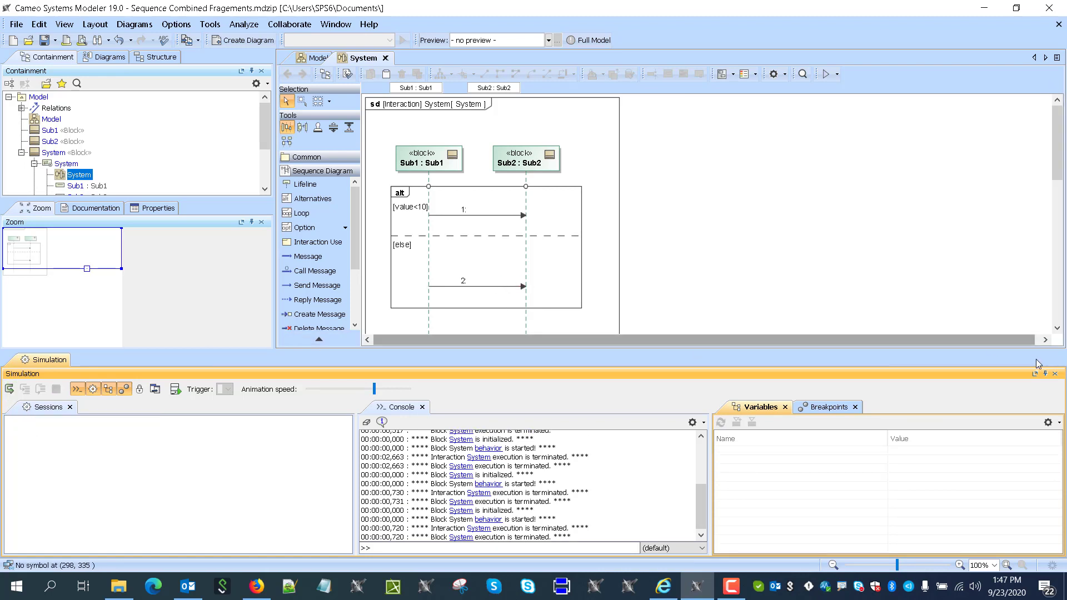
Step: Close the simulation panel and draw a loop fragment guarded [value==5] below the alt
{"action": "left_click", "coordinate": [1054, 374]}
{"action": "scroll", "coordinate": [443, 238], "scroll_direction": "down", "scroll_amount": 3}
{"action": "scroll", "coordinate": [373, 225], "scroll_direction": "up", "scroll_amount": 3}
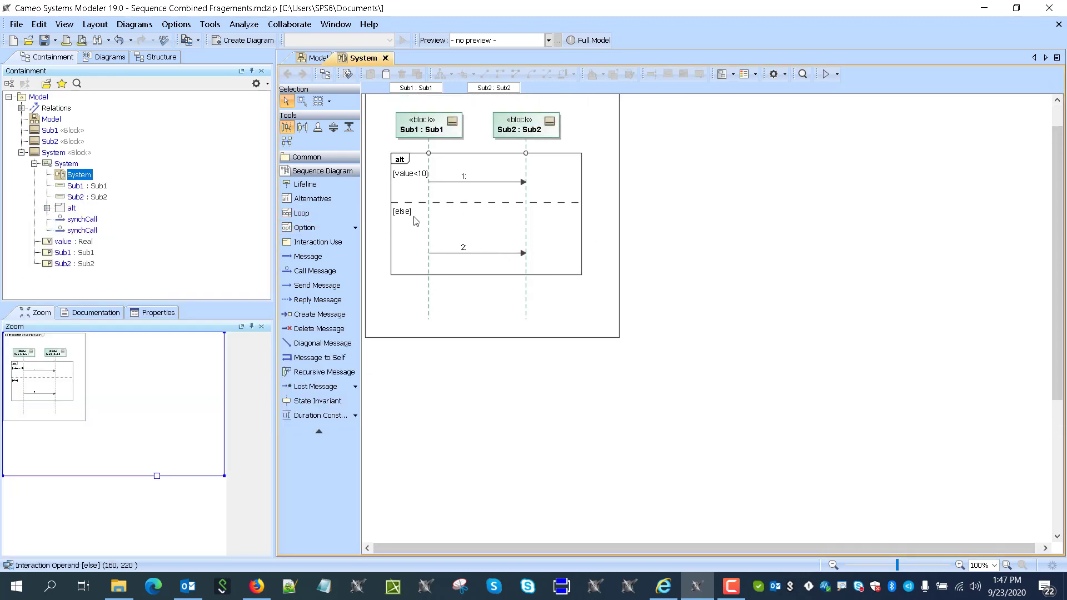
{"action": "left_click", "coordinate": [301, 213]}
{"action": "left_click_drag", "start_coordinate": [391, 289], "coordinate": [583, 385]}
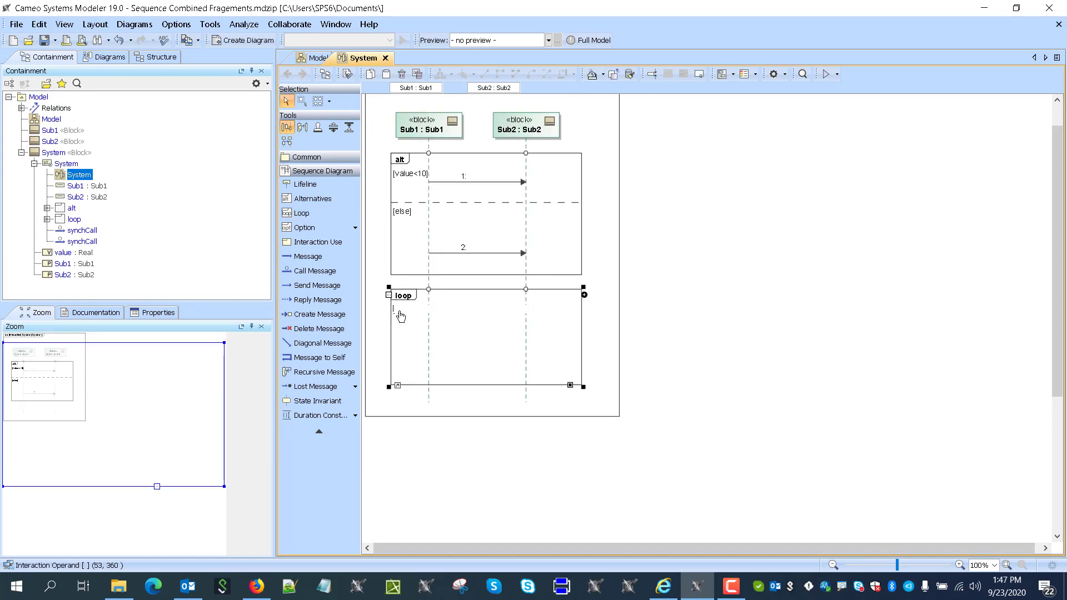
{"action": "type", "text": "value==5"}
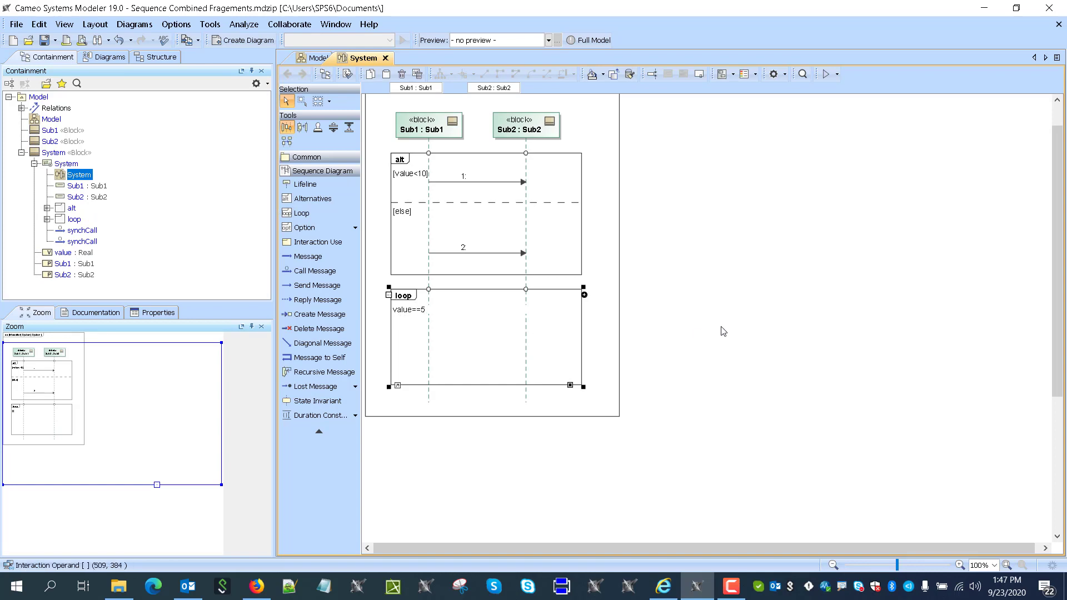
{"action": "left_click", "coordinate": [723, 331]}
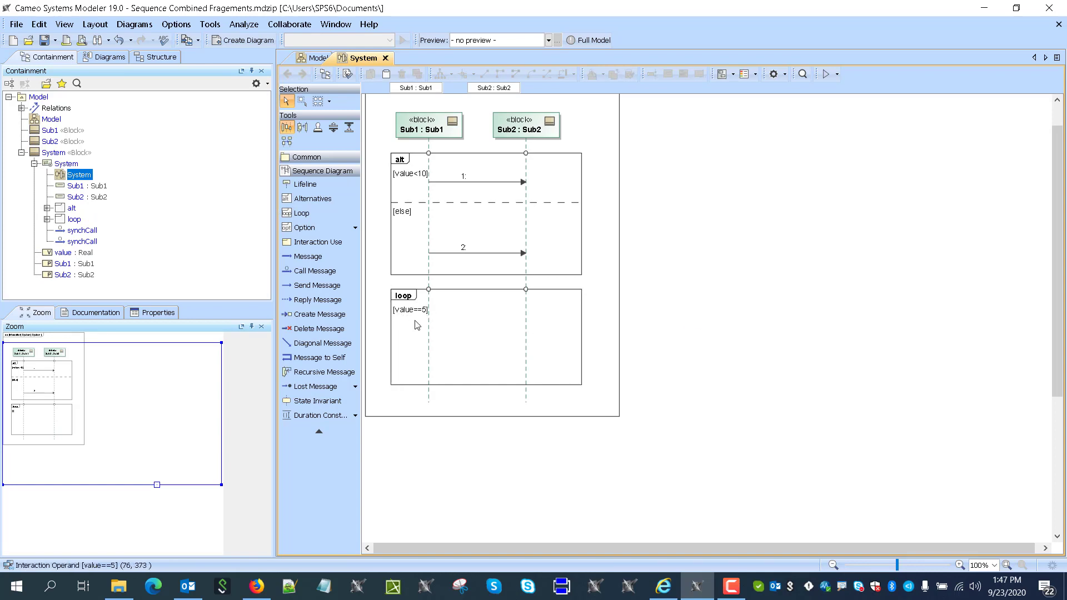
Step: Draw messages 3, 4 and 5 from Sub1 to Sub2 inside the loop
{"action": "left_click", "coordinate": [308, 257]}
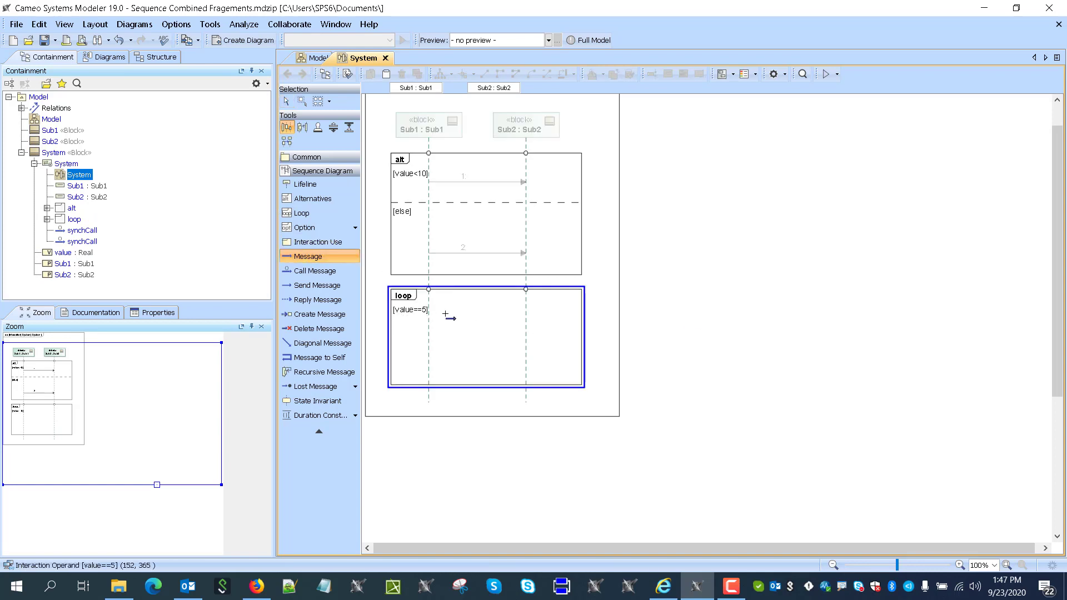
{"action": "left_click_drag", "start_coordinate": [429, 328], "coordinate": [526, 328]}
{"action": "left_click", "coordinate": [307, 256]}
{"action": "left_click_drag", "start_coordinate": [429, 355], "coordinate": [526, 355]}
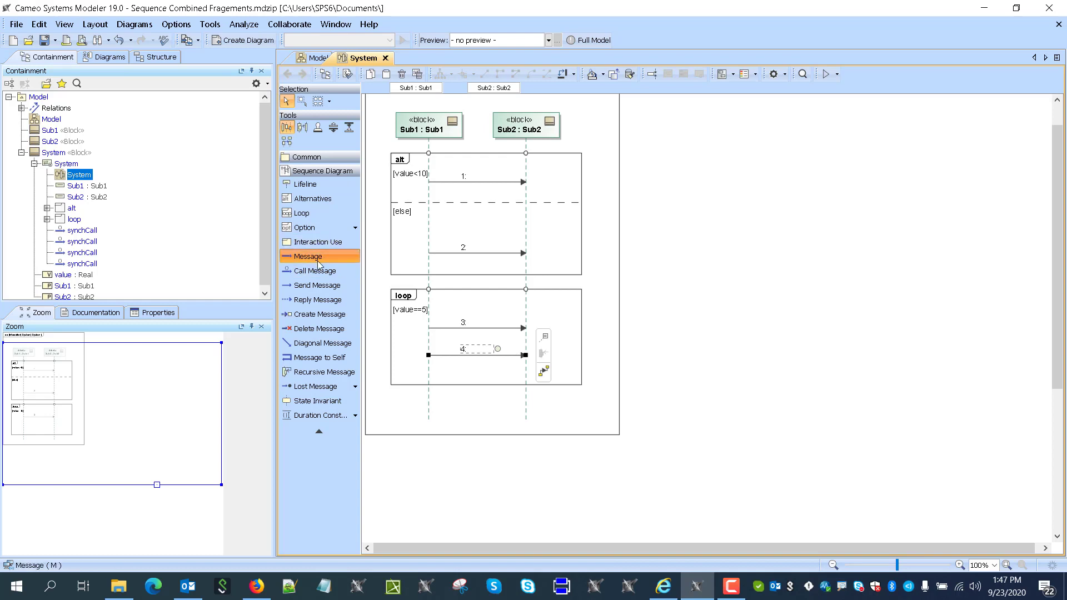
{"action": "left_click", "coordinate": [308, 257]}
{"action": "mouse_move", "coordinate": [428, 374]}
{"action": "left_mouse_down"}
{"action": "mouse_move", "coordinate": [525, 374]}
{"action": "mouse_move", "coordinate": [585, 401]}
{"action": "left_mouse_up"}
Step: Enlarge the loop to contain message 5 and launch a simulation session
{"action": "left_click", "coordinate": [559, 385]}
{"action": "left_click", "coordinate": [768, 178]}
{"action": "left_click", "coordinate": [836, 75]}
{"action": "left_click", "coordinate": [841, 88]}
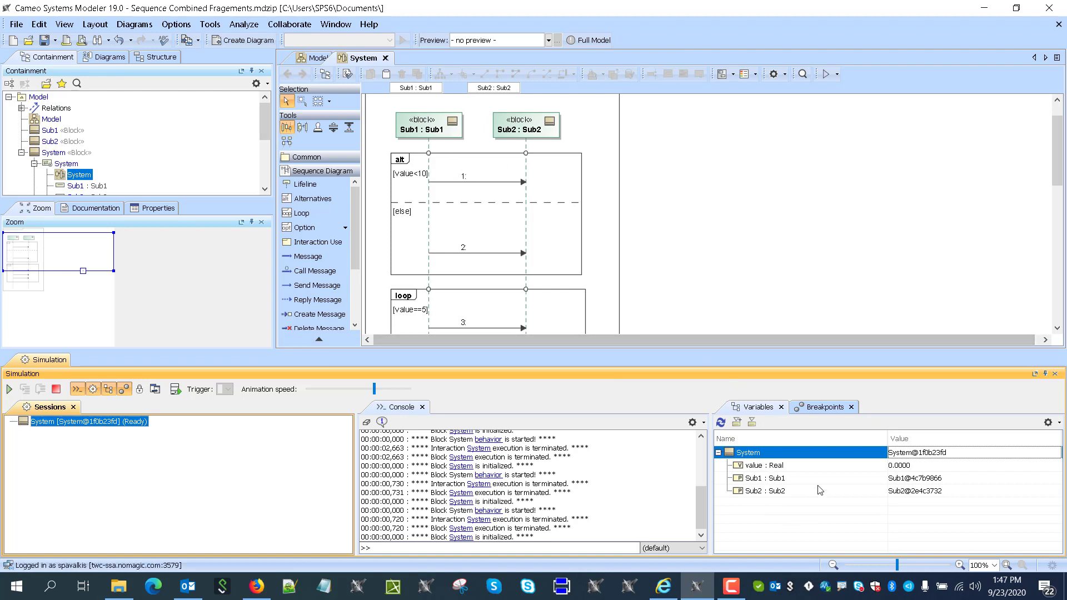
Step: Run the simulation with value 5, cycling through loop messages 3–5 until it terminates
{"action": "left_click", "coordinate": [913, 466]}
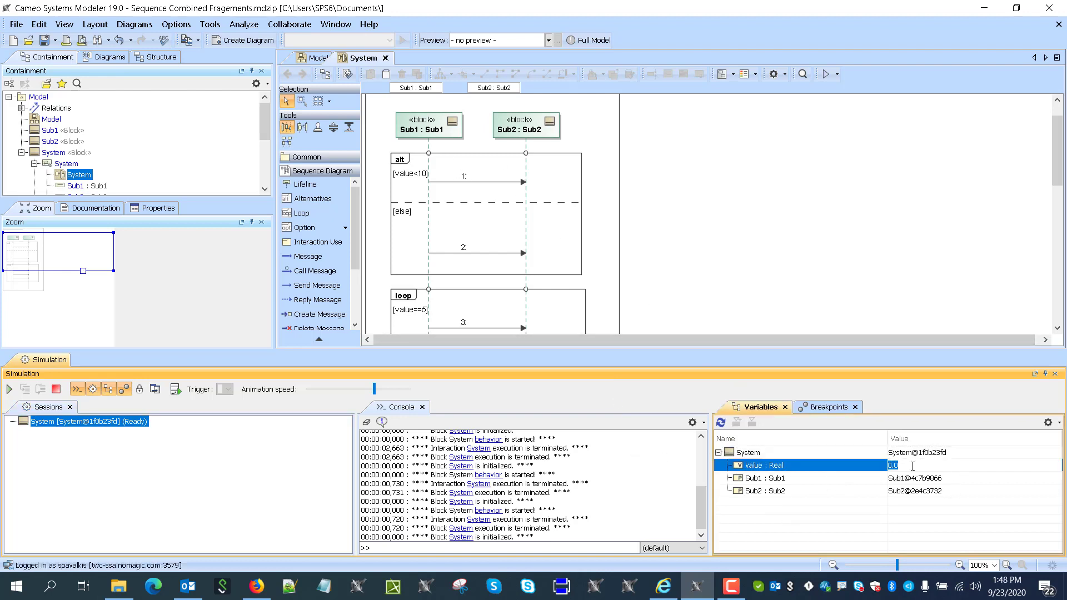
{"action": "type", "text": "5"}
{"action": "key", "text": "Return"}
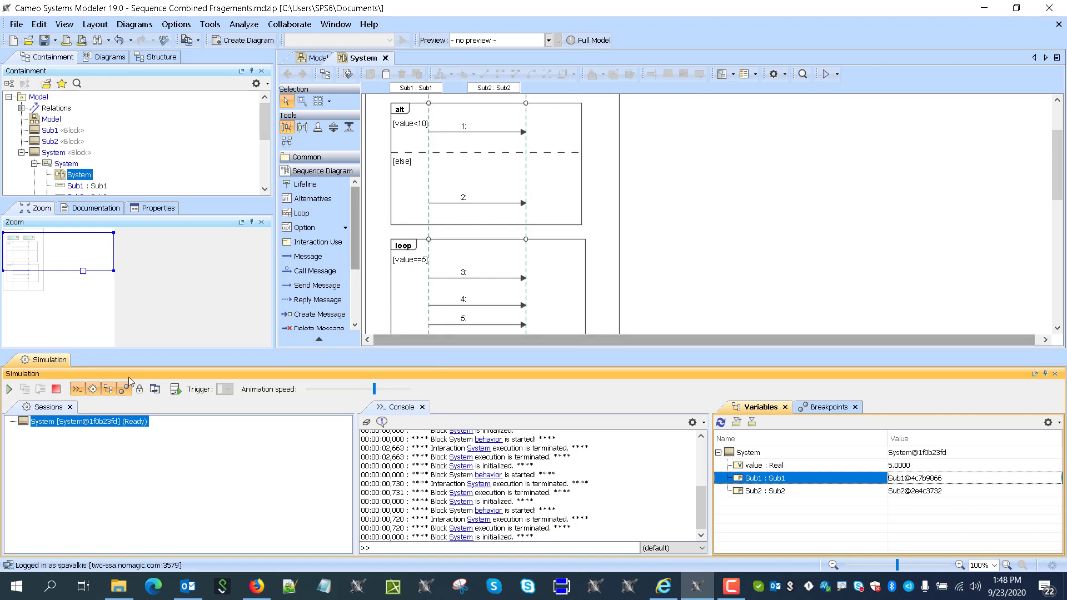
{"action": "left_click", "coordinate": [9, 390]}
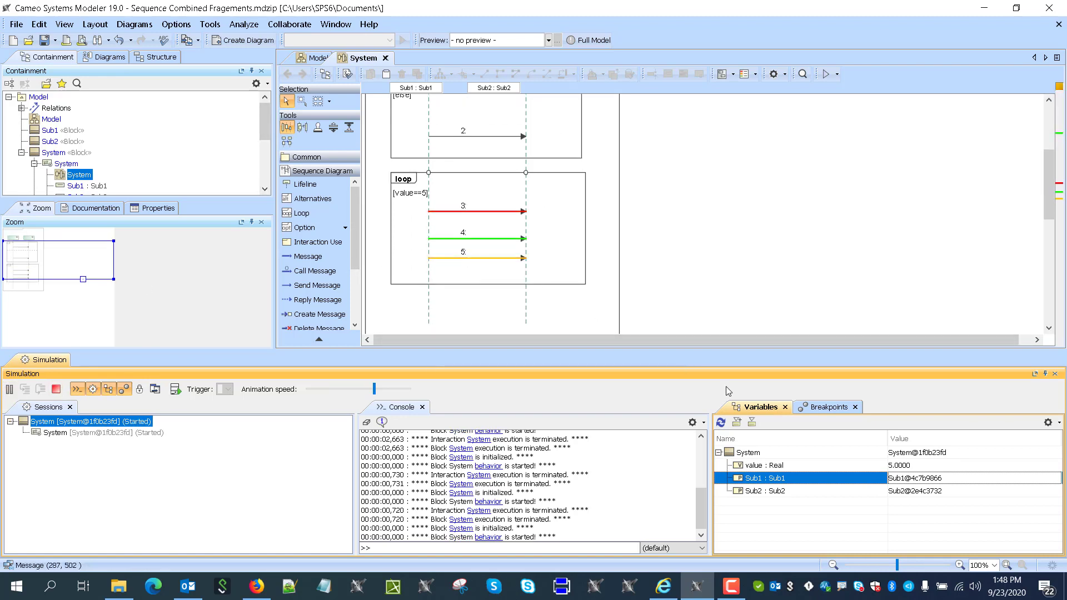
{"action": "left_click", "coordinate": [900, 466]}
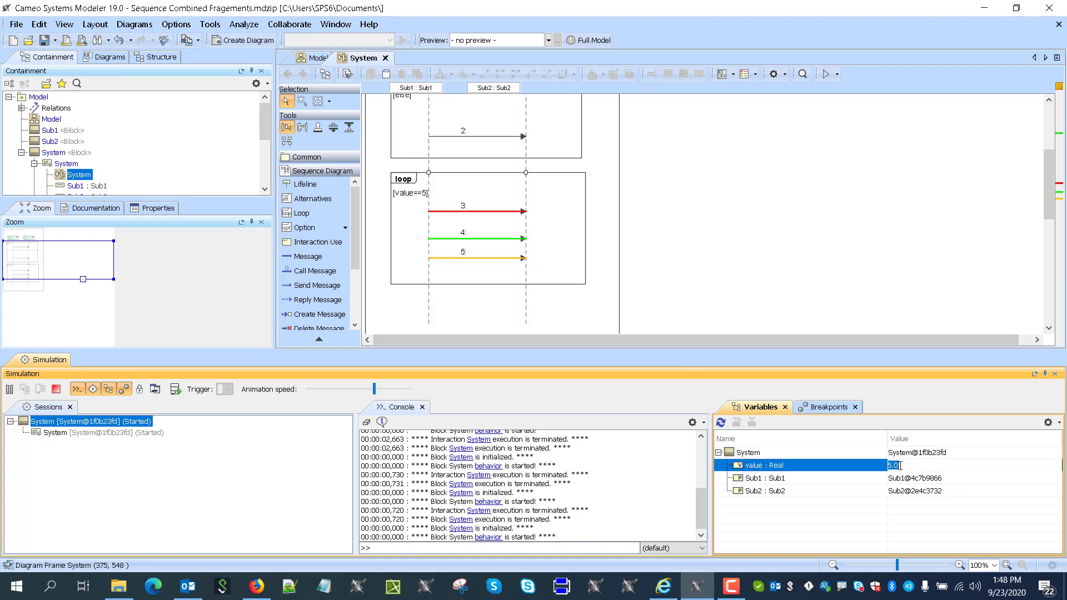
{"action": "left_click", "coordinate": [805, 490]}
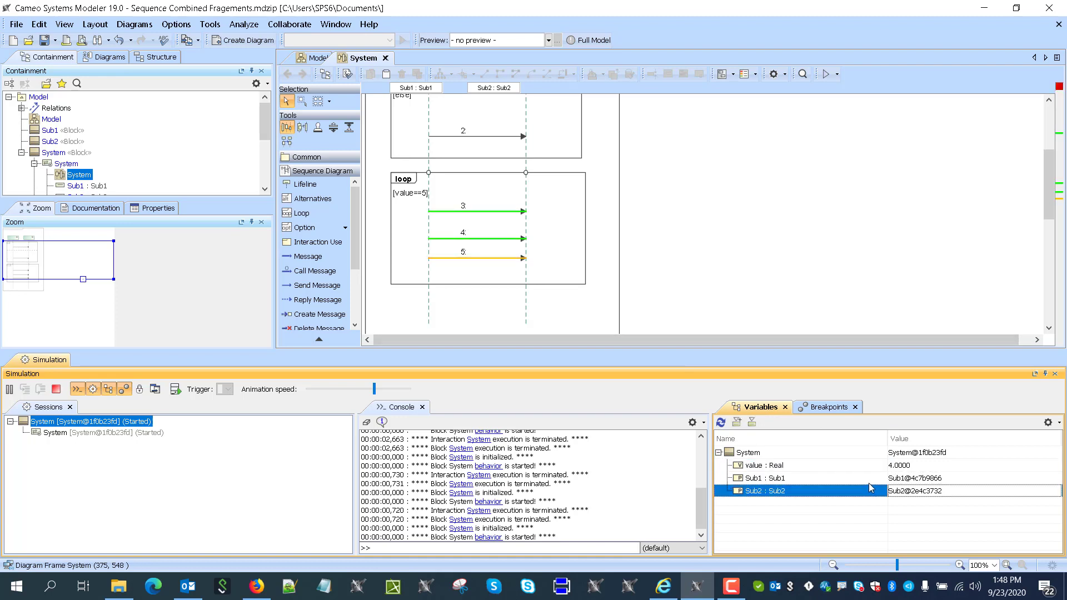
Step: Close the simulation panel and draw an opt fragment guarded [value>2] below the loop
{"action": "left_click", "coordinate": [1055, 374]}
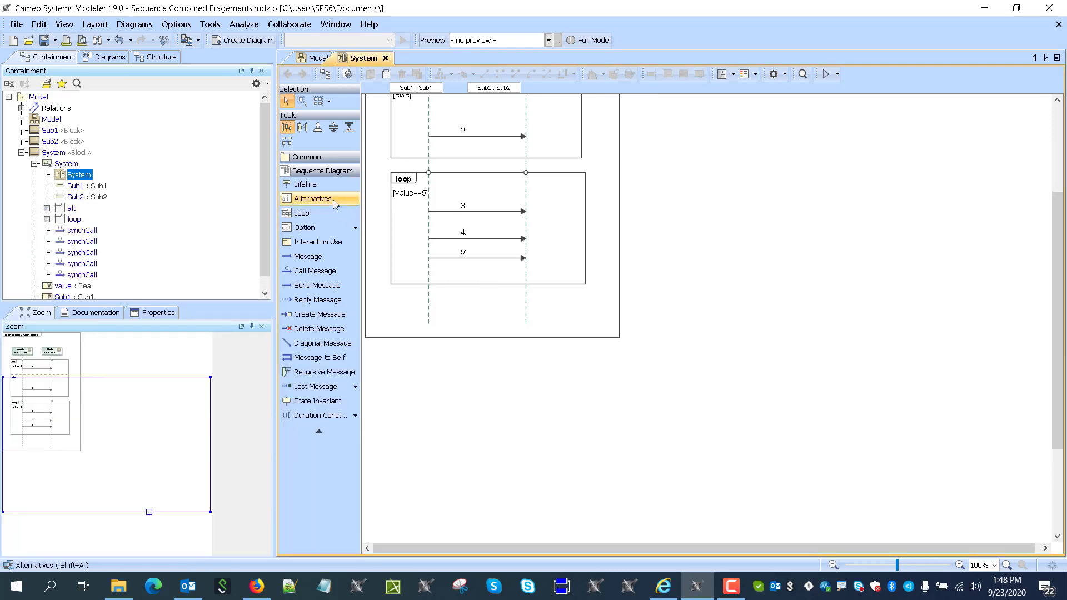
{"action": "left_click", "coordinate": [306, 228]}
{"action": "left_click_drag", "start_coordinate": [388, 302], "coordinate": [593, 418]}
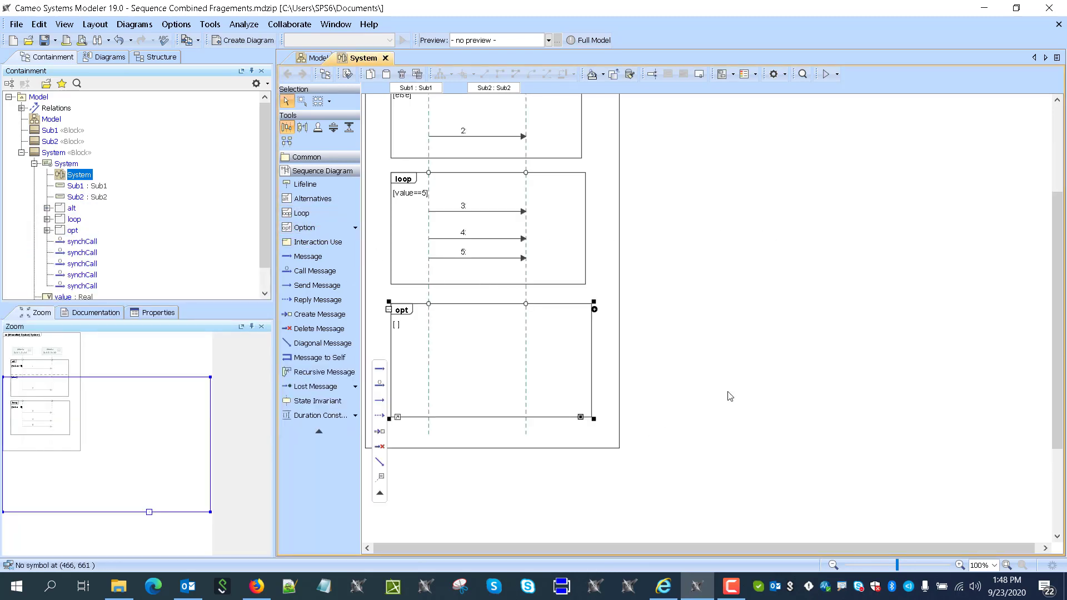
{"action": "left_click", "coordinate": [398, 327]}
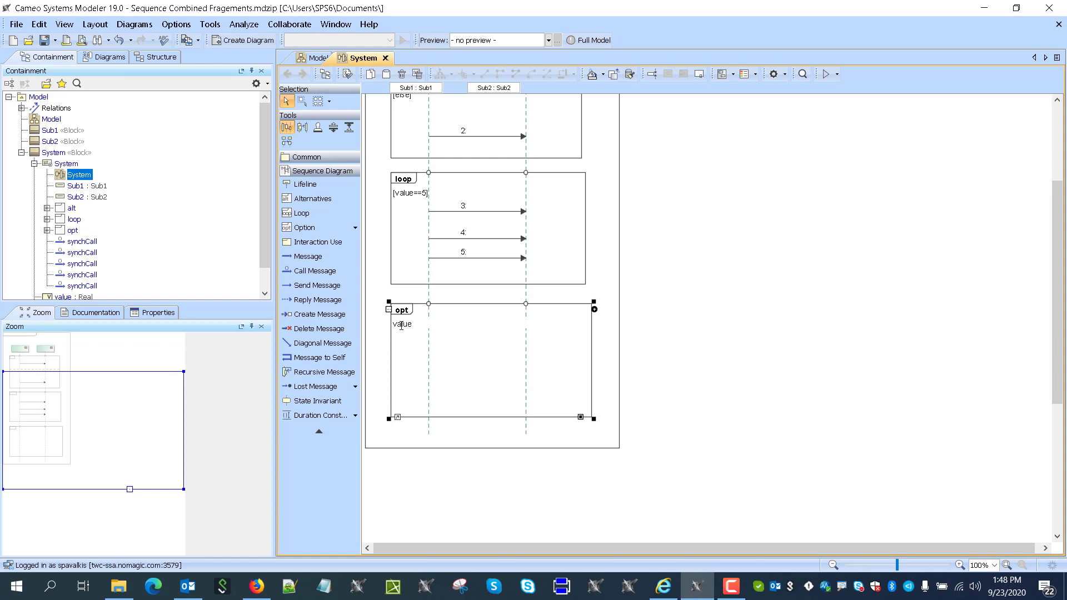
{"action": "scroll", "coordinate": [422, 311], "scroll_direction": "up", "scroll_amount": 3}
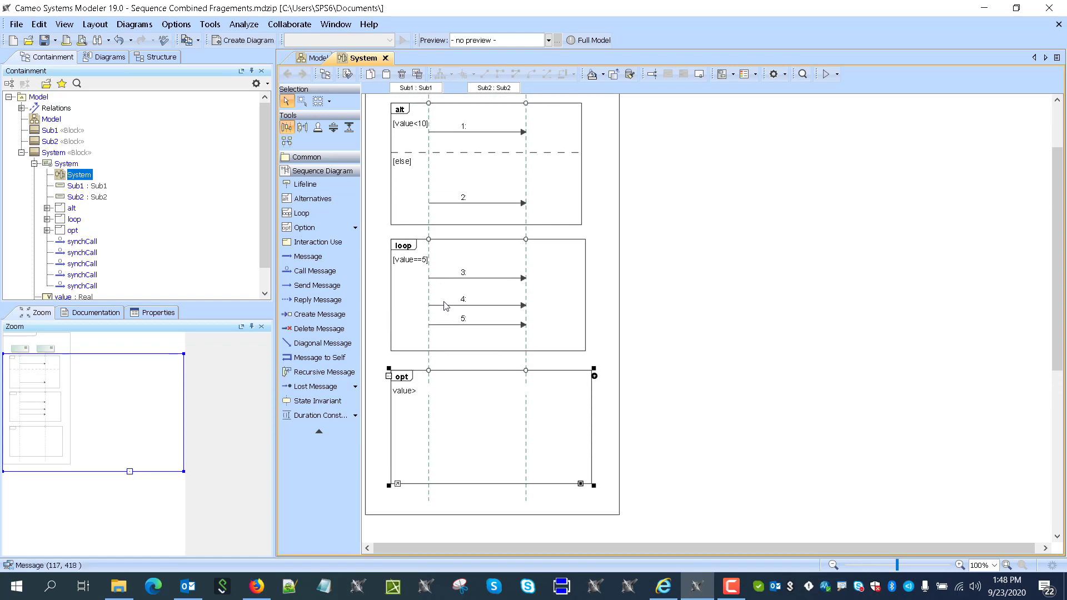
{"action": "left_click", "coordinate": [662, 316]}
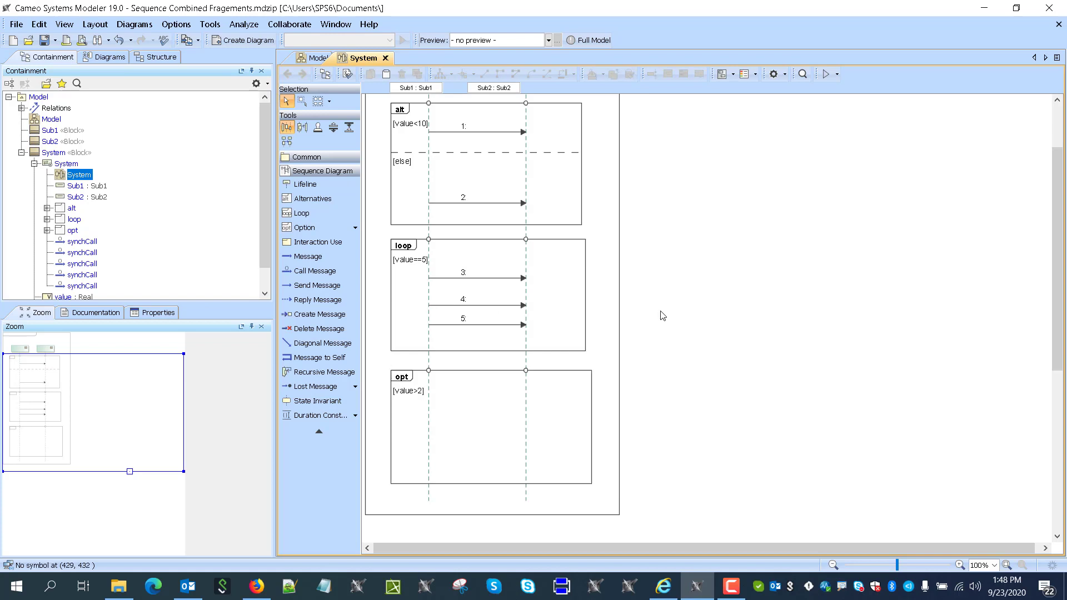
{"action": "scroll", "coordinate": [657, 306], "scroll_direction": "down", "scroll_amount": 1}
Step: Draw message 6 from Sub1 to Sub2 inside the opt, and message 7 below it
{"action": "left_click", "coordinate": [308, 256]}
{"action": "left_click_drag", "start_coordinate": [427, 389], "coordinate": [525, 392]}
{"action": "scroll", "coordinate": [526, 392], "scroll_direction": "down", "scroll_amount": 2}
{"action": "left_click", "coordinate": [311, 256]}
{"action": "left_click_drag", "start_coordinate": [427, 445], "coordinate": [526, 446]}
Step: Start a simulation session with context and run it with value set to 4
{"action": "left_click", "coordinate": [837, 74]}
{"action": "left_click", "coordinate": [870, 106]}
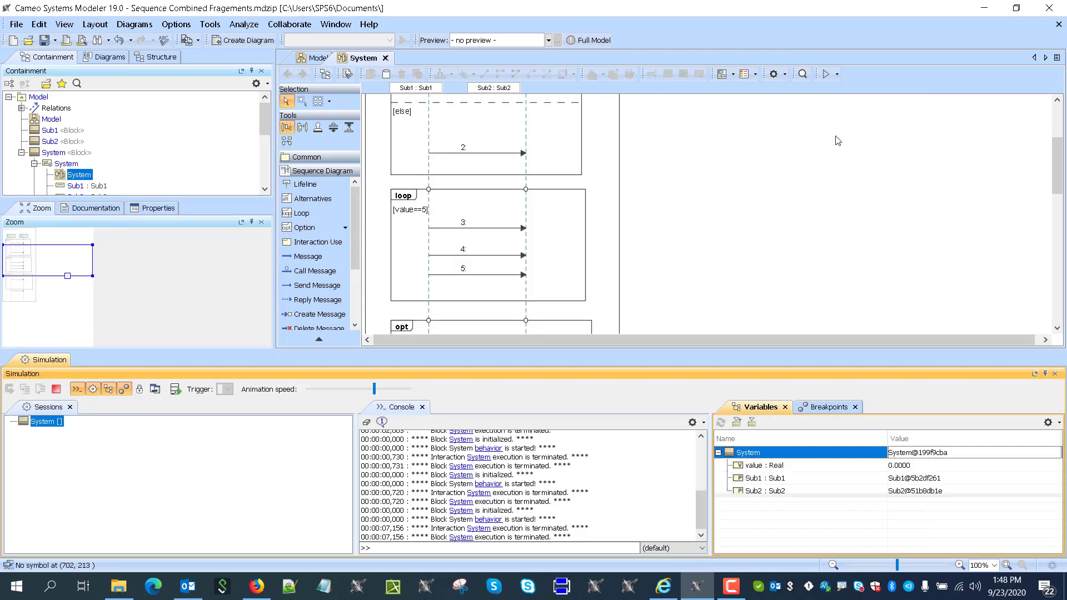
{"action": "left_click", "coordinate": [905, 466]}
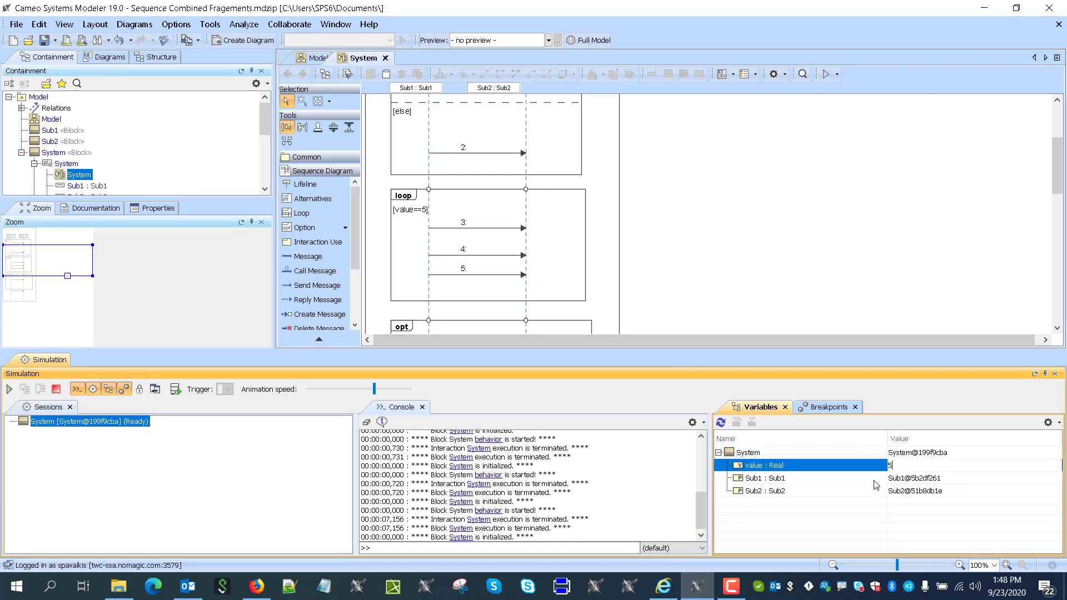
{"action": "type", "text": "4"}
{"action": "left_click", "coordinate": [885, 479]}
{"action": "left_click", "coordinate": [9, 389]}
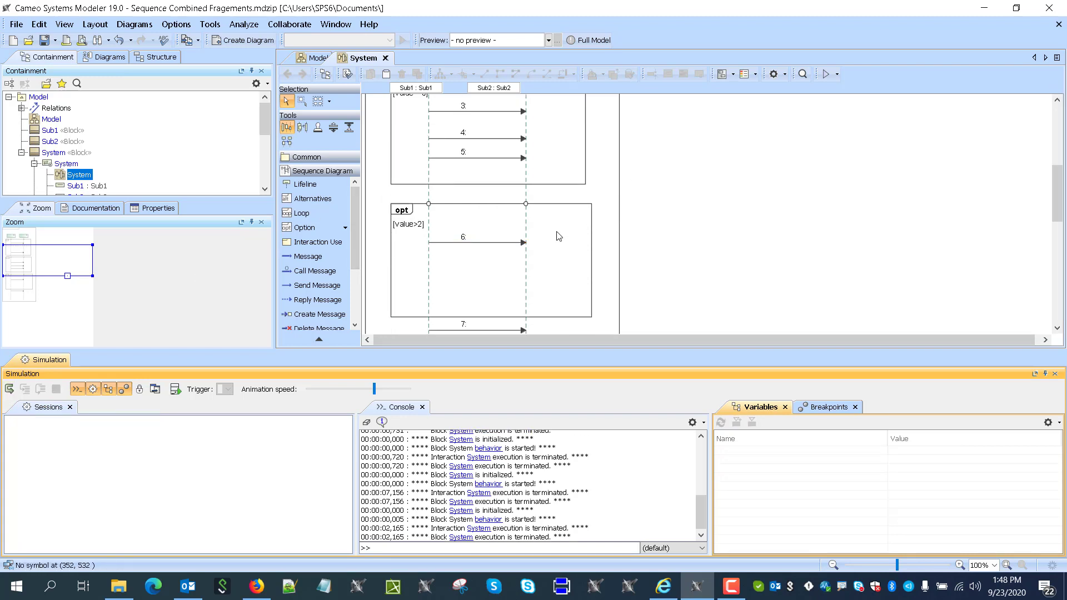
Step: Restart the simulation session and run it with value set to 3
{"action": "left_click", "coordinate": [8, 390]}
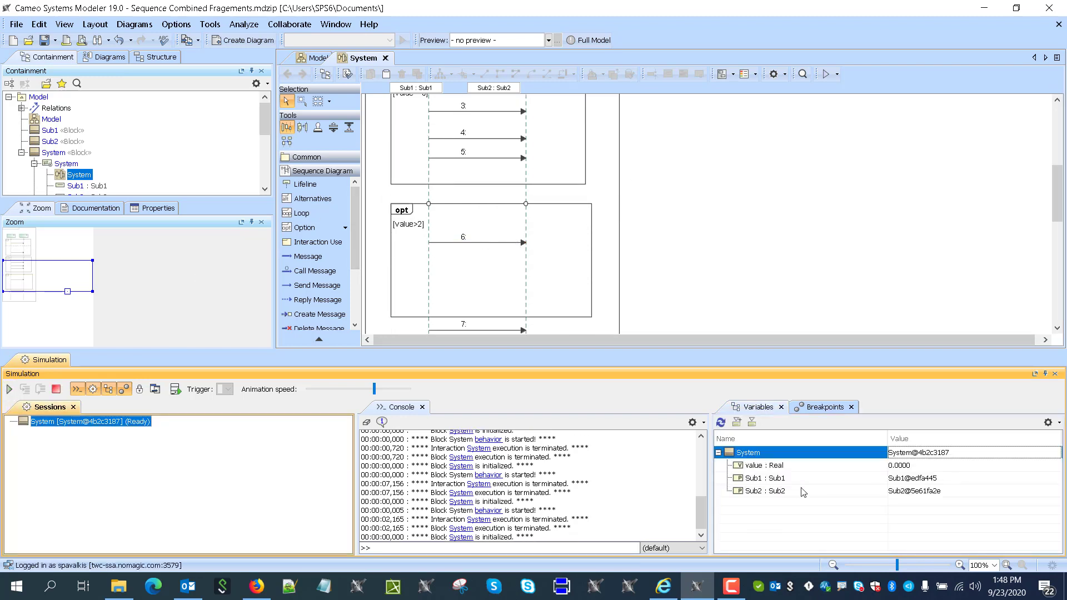
{"action": "left_click", "coordinate": [927, 468]}
{"action": "type", "text": "3"}
{"action": "key", "text": "Return"}
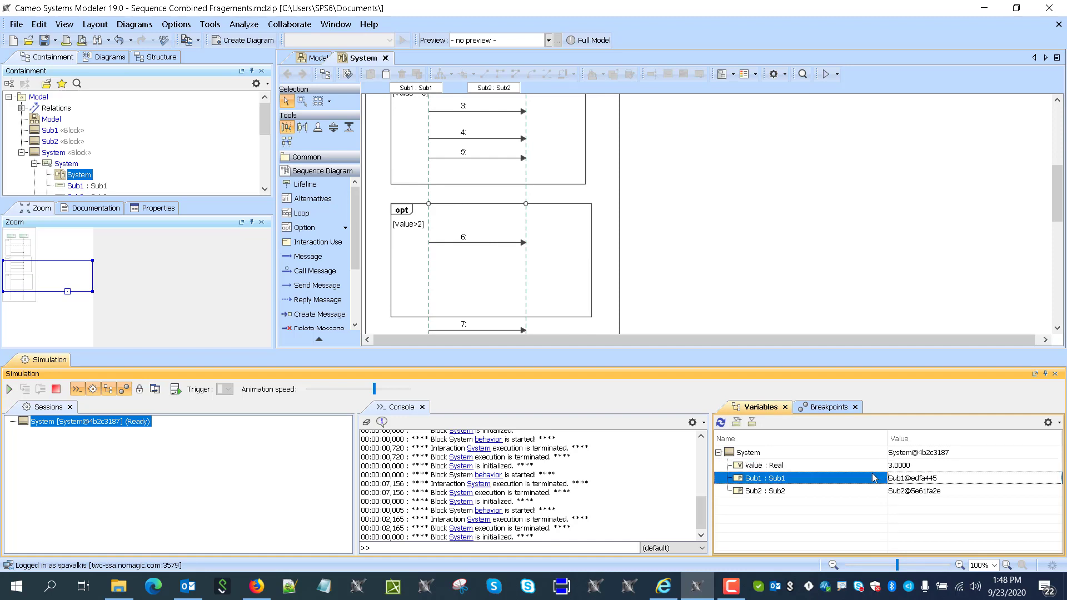
{"action": "left_click", "coordinate": [9, 389]}
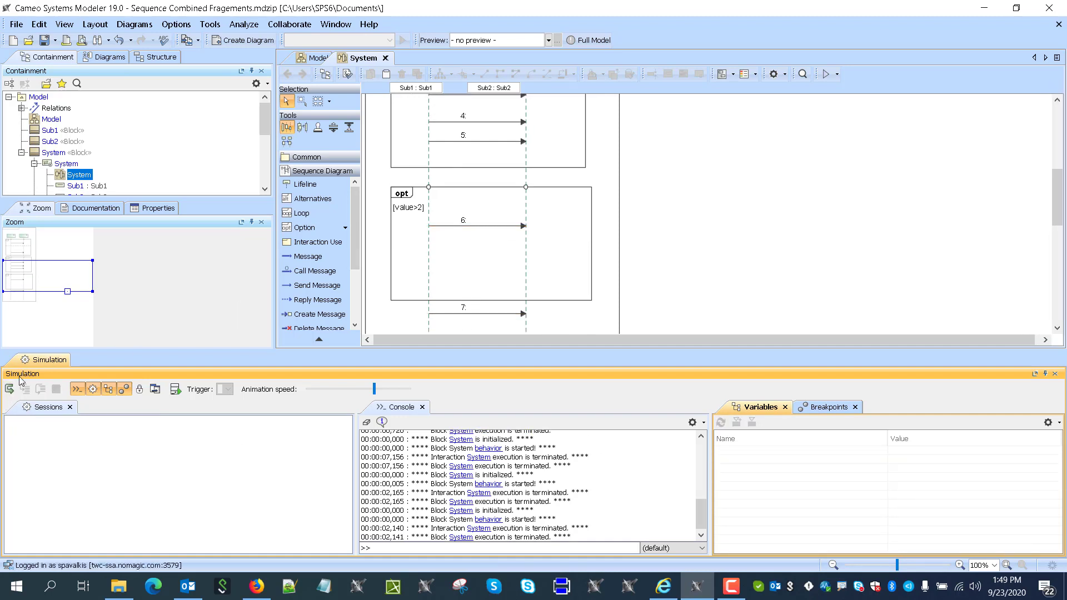
Step: Restart the session and run the simulation again with value left at 0
{"action": "left_click", "coordinate": [9, 390]}
{"action": "left_click", "coordinate": [899, 467]}
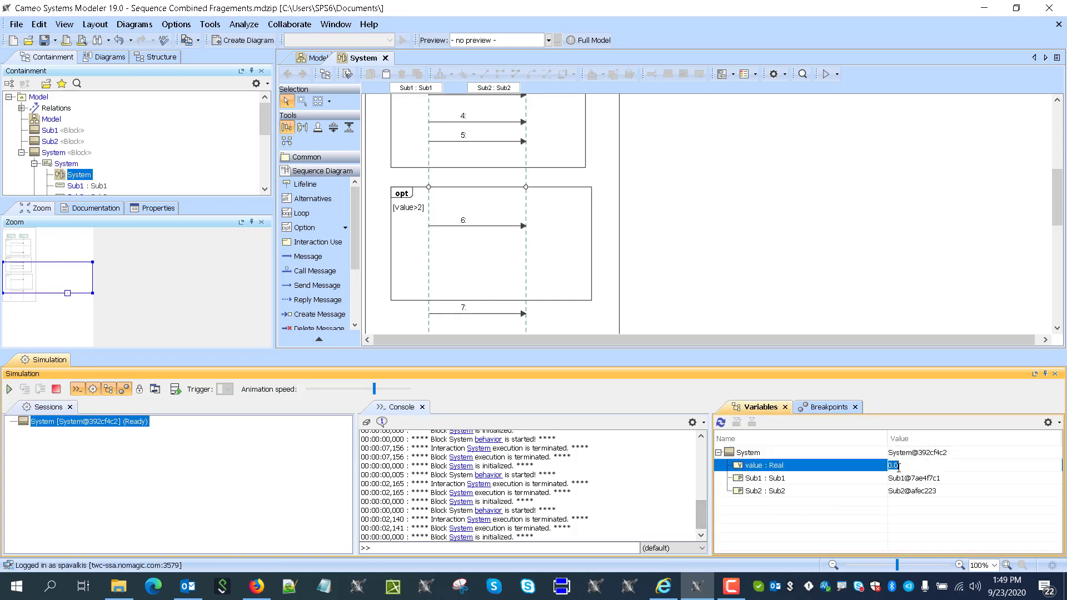
{"action": "left_click", "coordinate": [878, 481]}
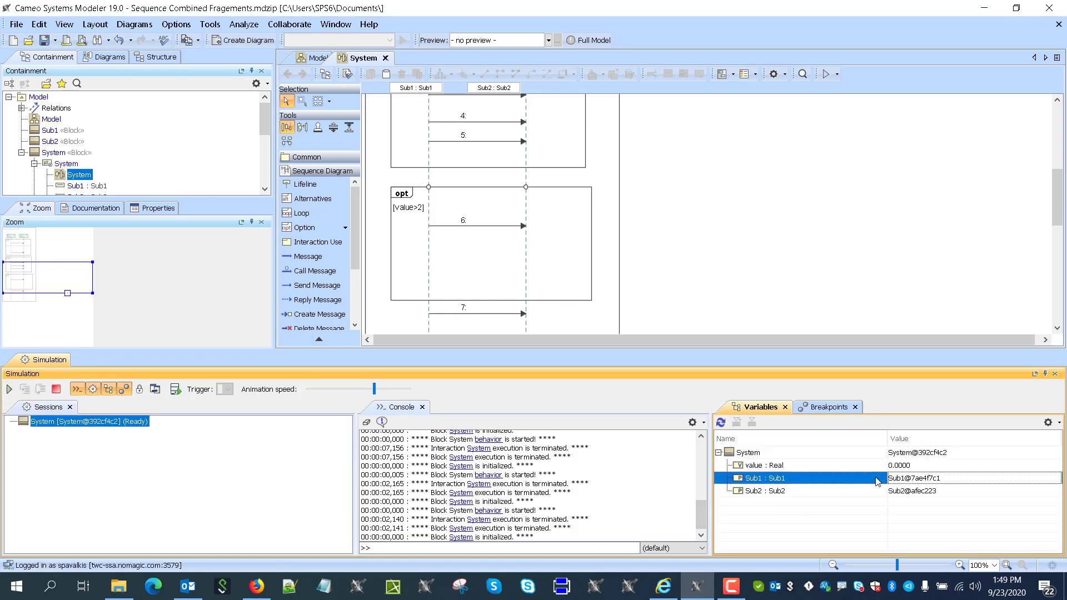
{"action": "left_click", "coordinate": [9, 389]}
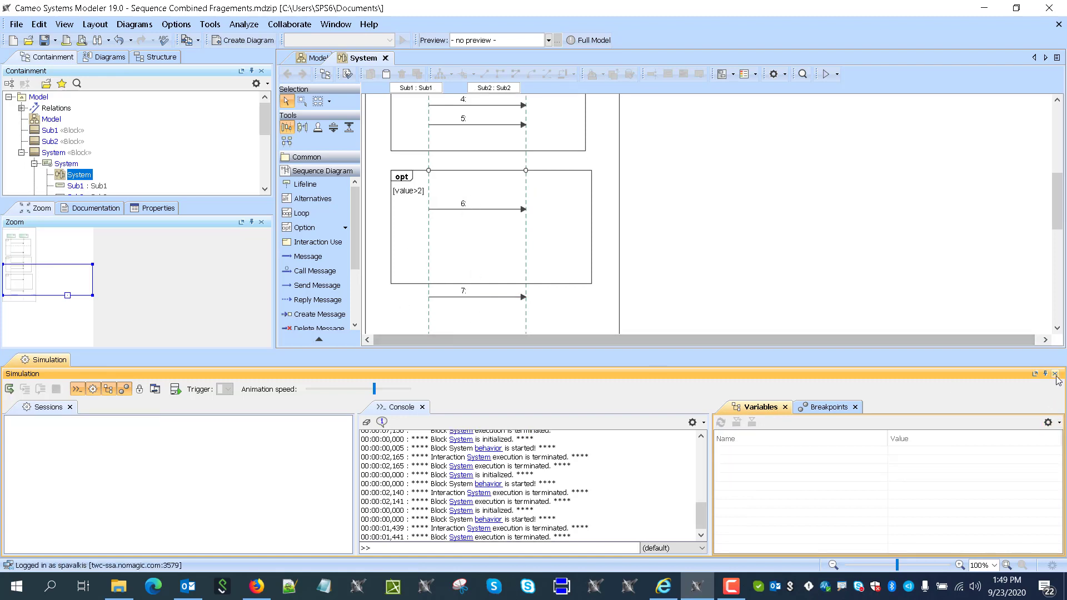
Step: Move the loop fragment into the alt's [else] operand and enlarge the alt to fit it
{"action": "scroll", "coordinate": [917, 367], "scroll_direction": "up", "scroll_amount": 5}
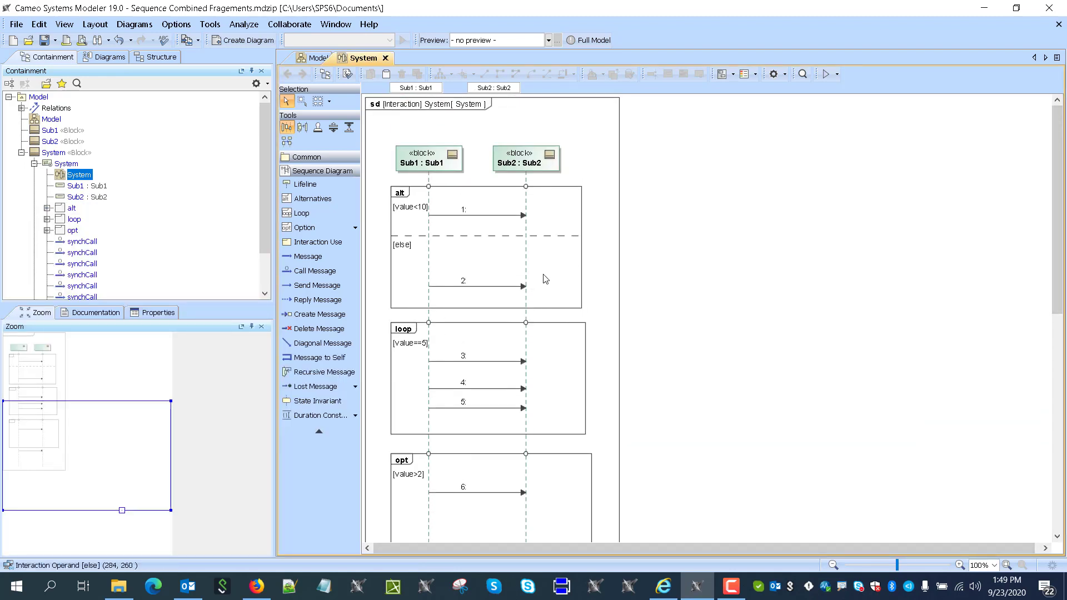
{"action": "left_click_drag", "start_coordinate": [500, 290], "coordinate": [501, 286]}
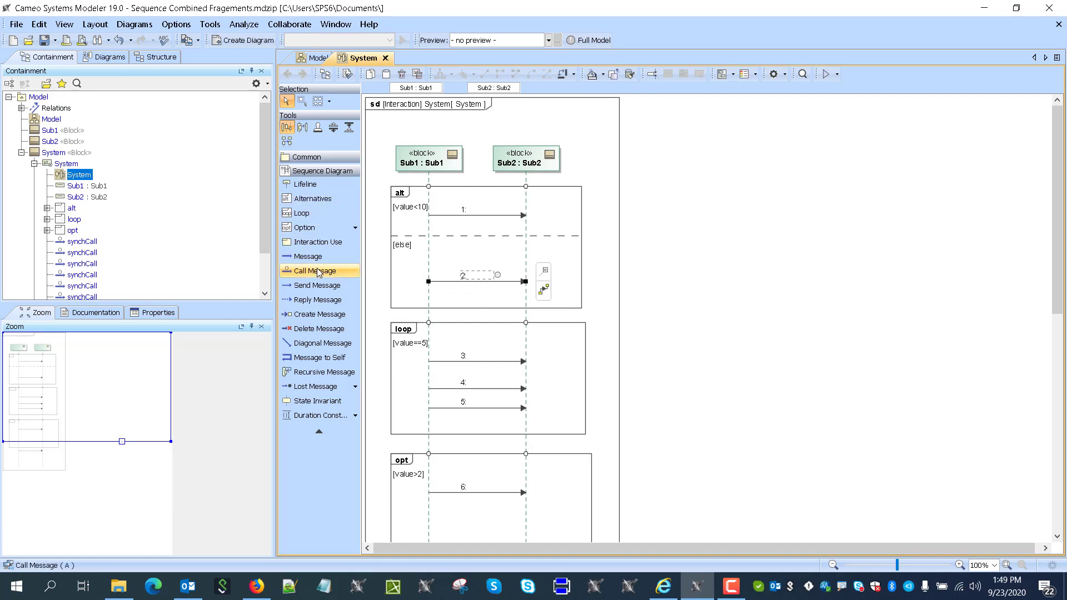
{"action": "left_click", "coordinate": [315, 214]}
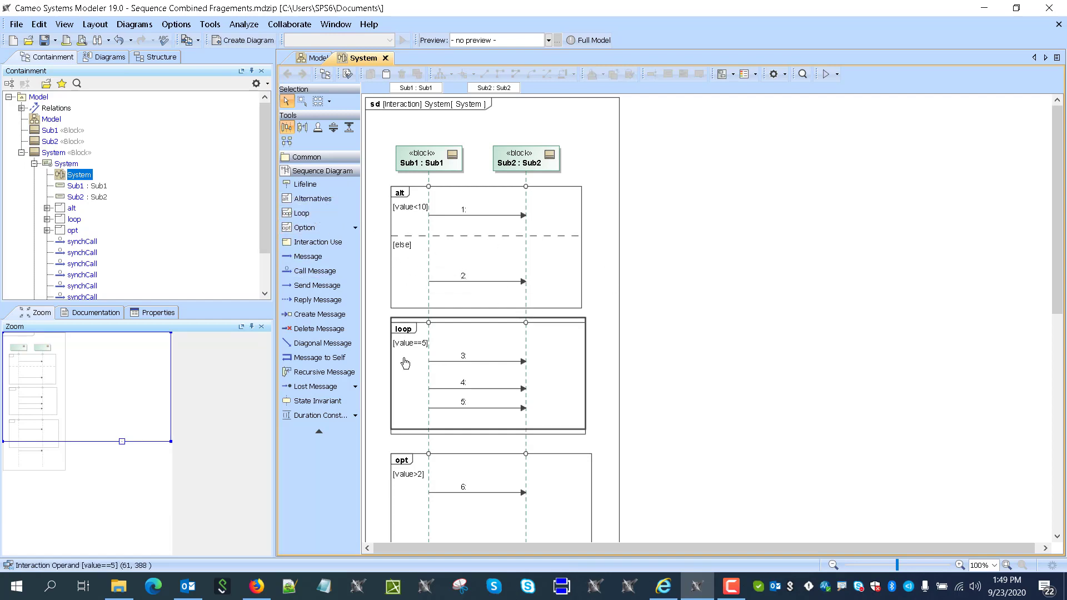
{"action": "left_click", "coordinate": [410, 289]}
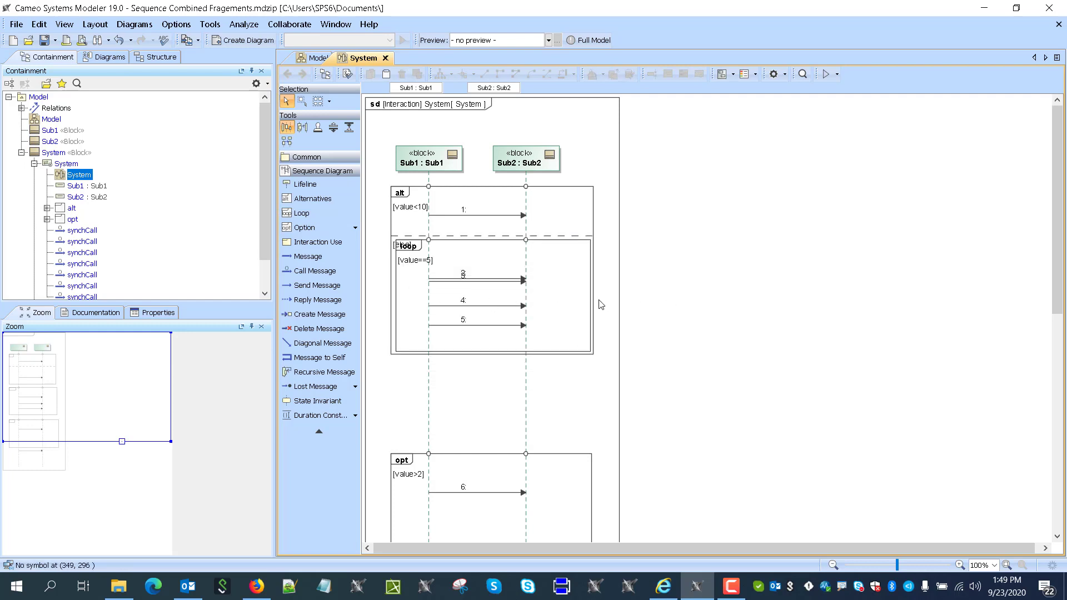
{"action": "left_click_drag", "start_coordinate": [596, 356], "coordinate": [673, 401]}
{"action": "left_click", "coordinate": [547, 345]}
{"action": "left_click_drag", "start_coordinate": [548, 346], "coordinate": [556, 372]}
{"action": "left_click", "coordinate": [819, 334]}
Step: Separate message 3 from message 2 and place it near the top of the loop
{"action": "left_click_drag", "start_coordinate": [510, 310], "coordinate": [497, 261]}
{"action": "left_click_drag", "start_coordinate": [501, 345], "coordinate": [502, 325]}
{"action": "left_click", "coordinate": [814, 313]}
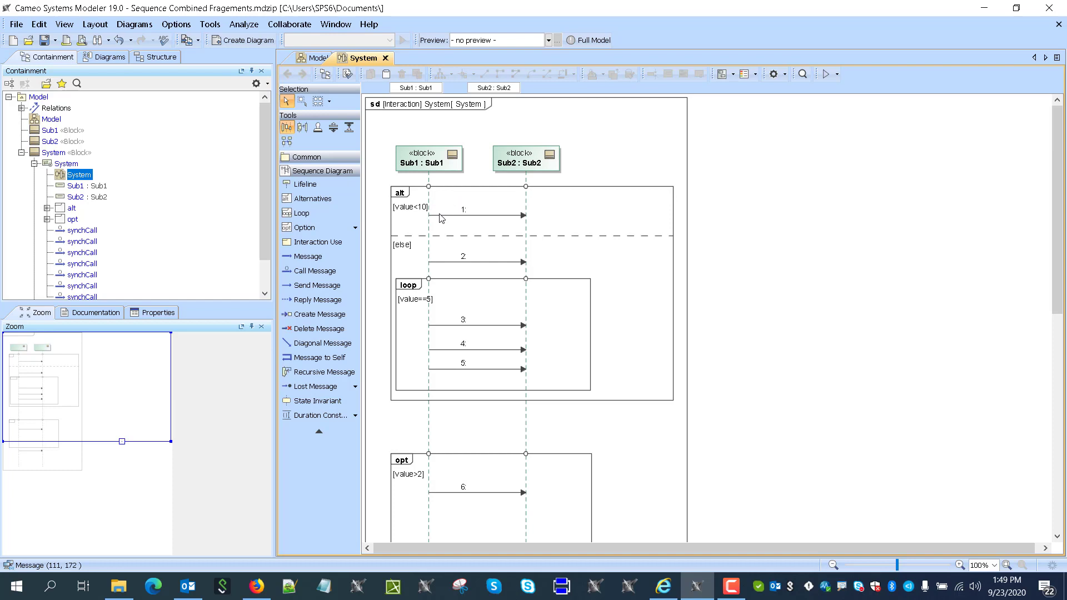
Step: Change the alt's first guard from [value<10] to [value<4]
{"action": "left_click", "coordinate": [418, 212]}
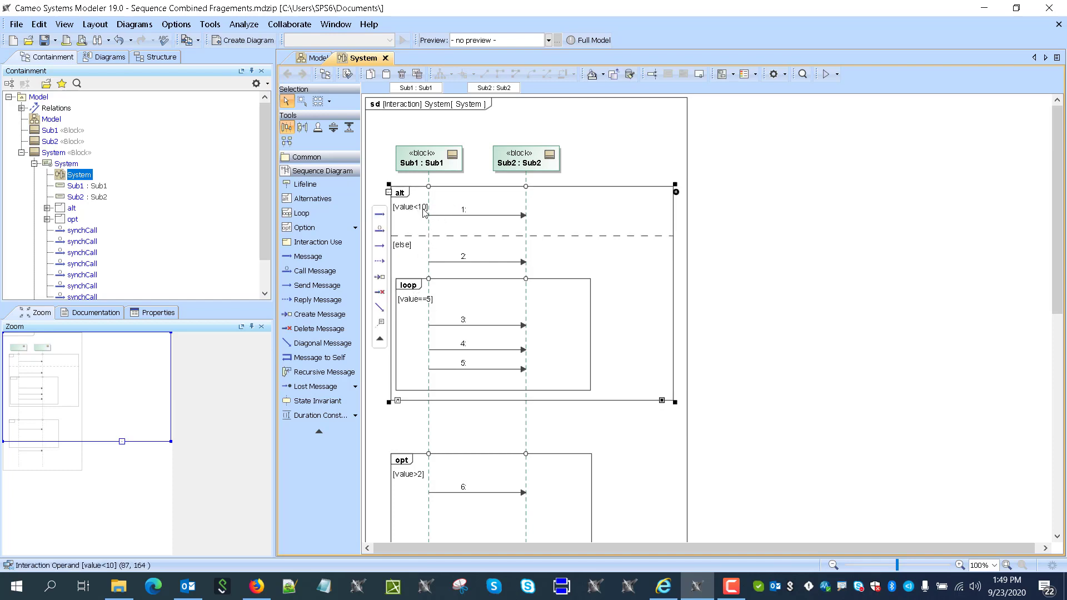
{"action": "left_click", "coordinate": [419, 210]}
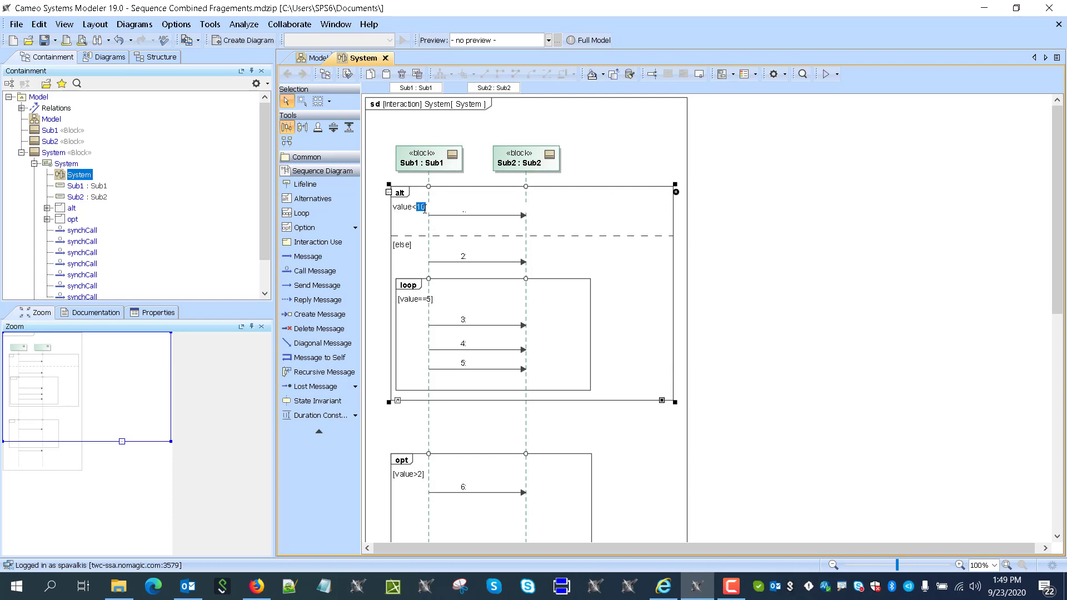
{"action": "type", "text": "4"}
{"action": "key", "text": "Return"}
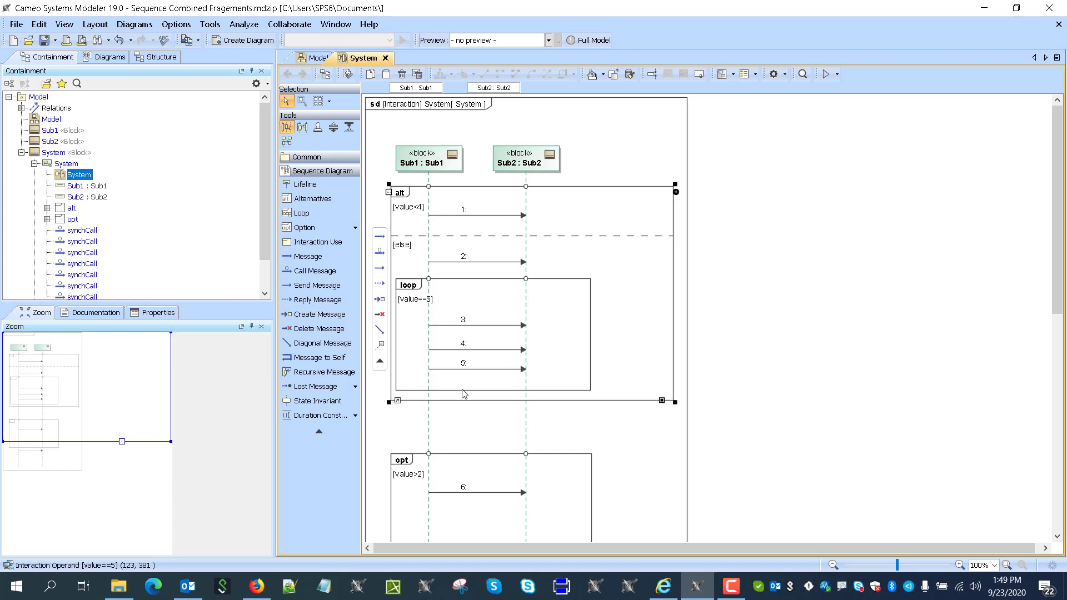
Step: Run the interaction with context using value 5, then stop the simulation
{"action": "left_click", "coordinate": [837, 74]}
{"action": "left_click", "coordinate": [849, 109]}
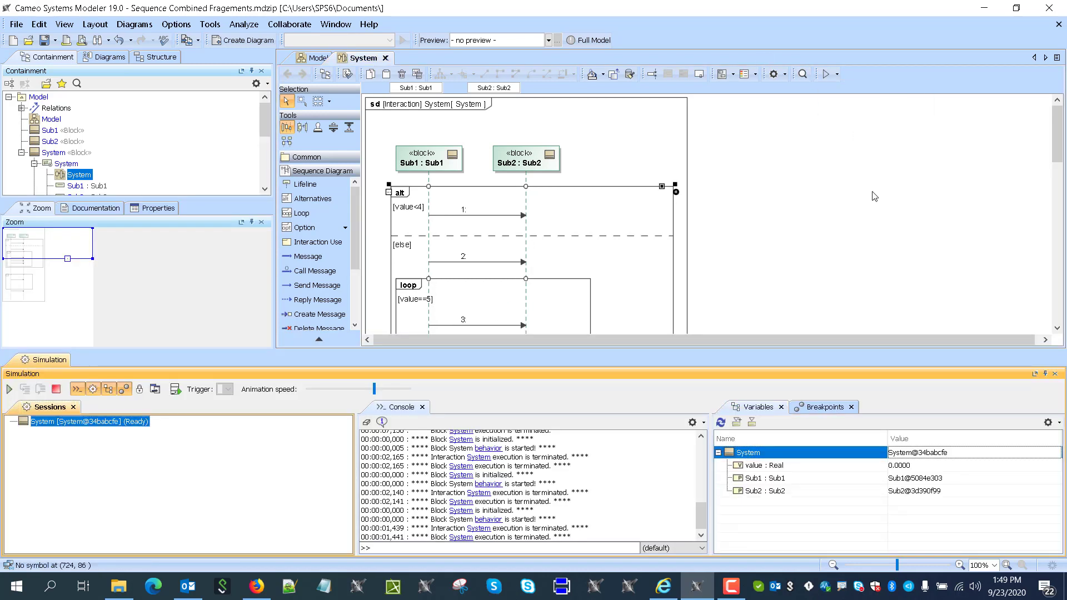
{"action": "left_click", "coordinate": [903, 465]}
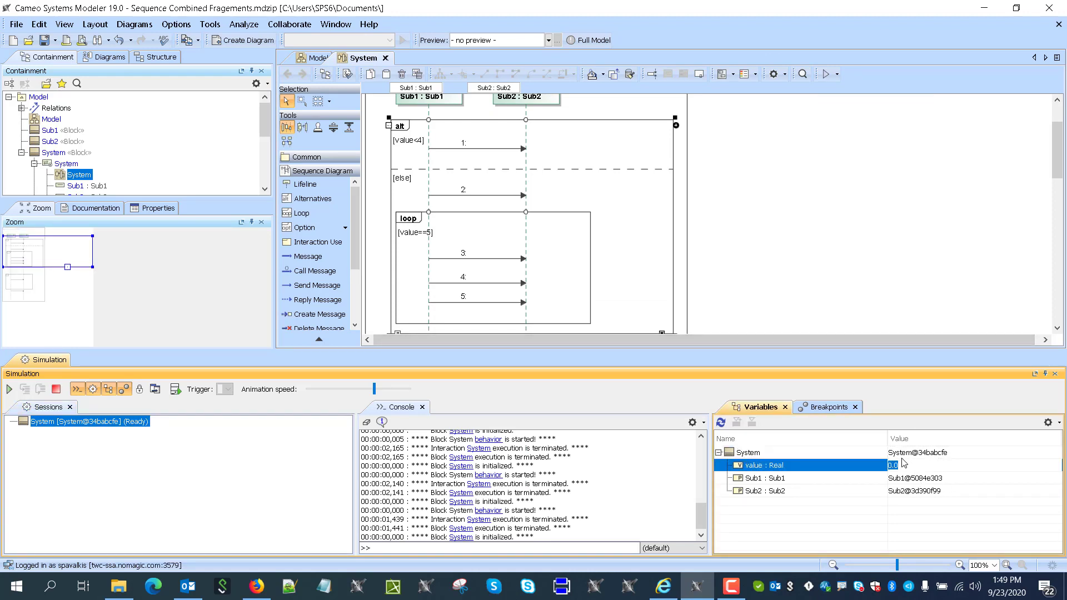
{"action": "left_click", "coordinate": [885, 482]}
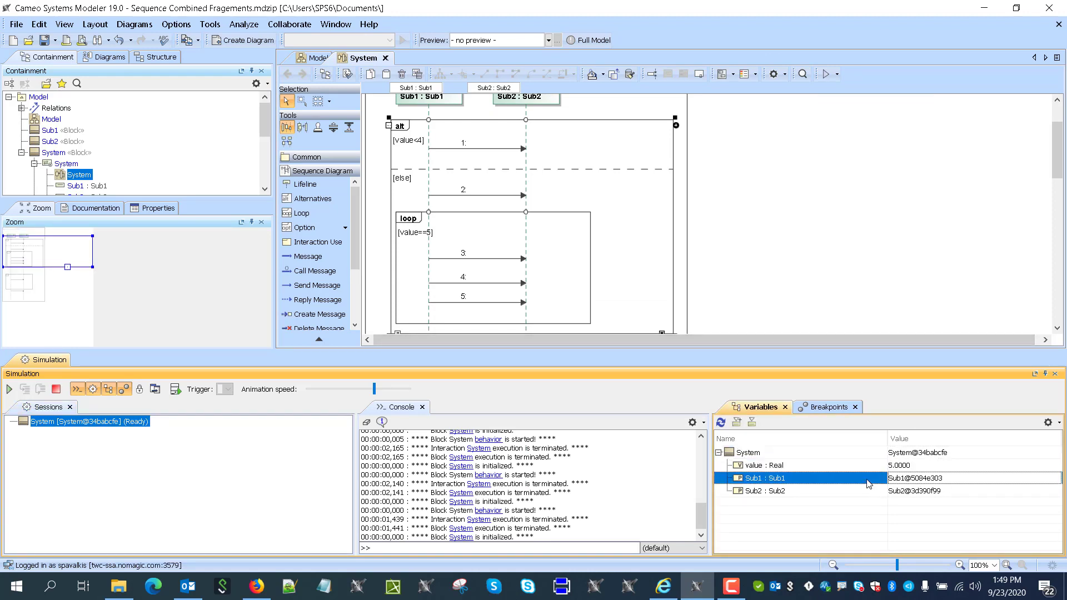
{"action": "left_click", "coordinate": [10, 391]}
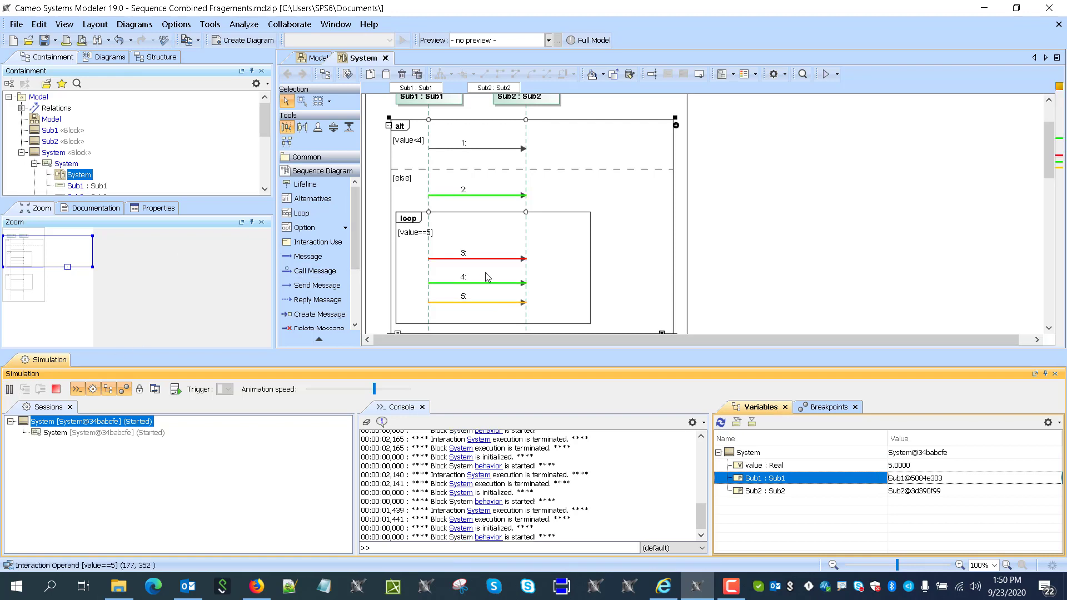
{"action": "left_click", "coordinate": [56, 389]}
Step: Restart the session, set value to 3, enlarge the diagram area, and run the simulation
{"action": "left_click", "coordinate": [10, 390]}
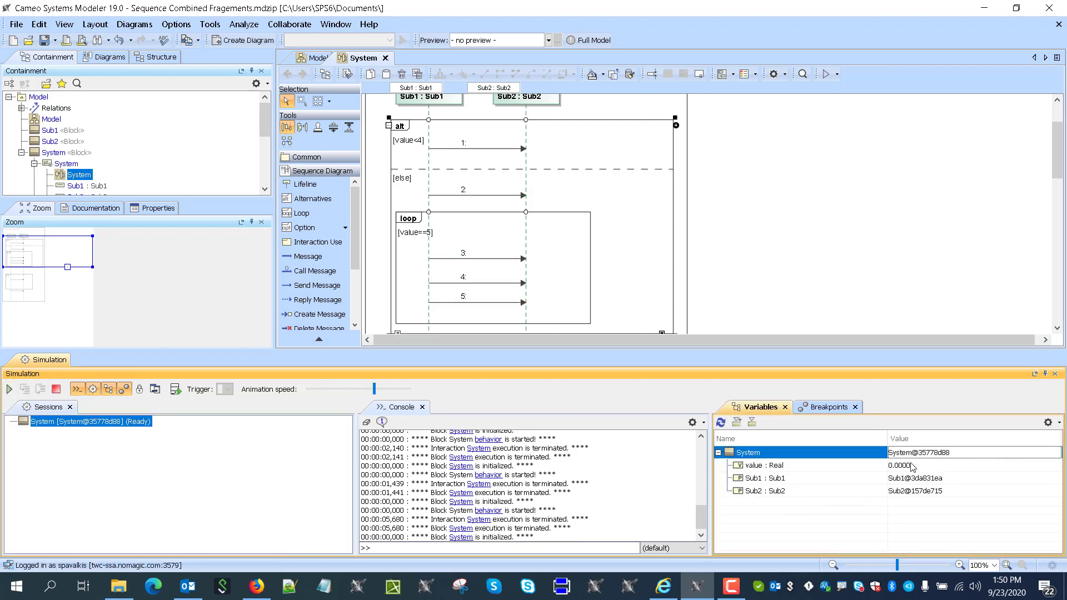
{"action": "left_click", "coordinate": [912, 466]}
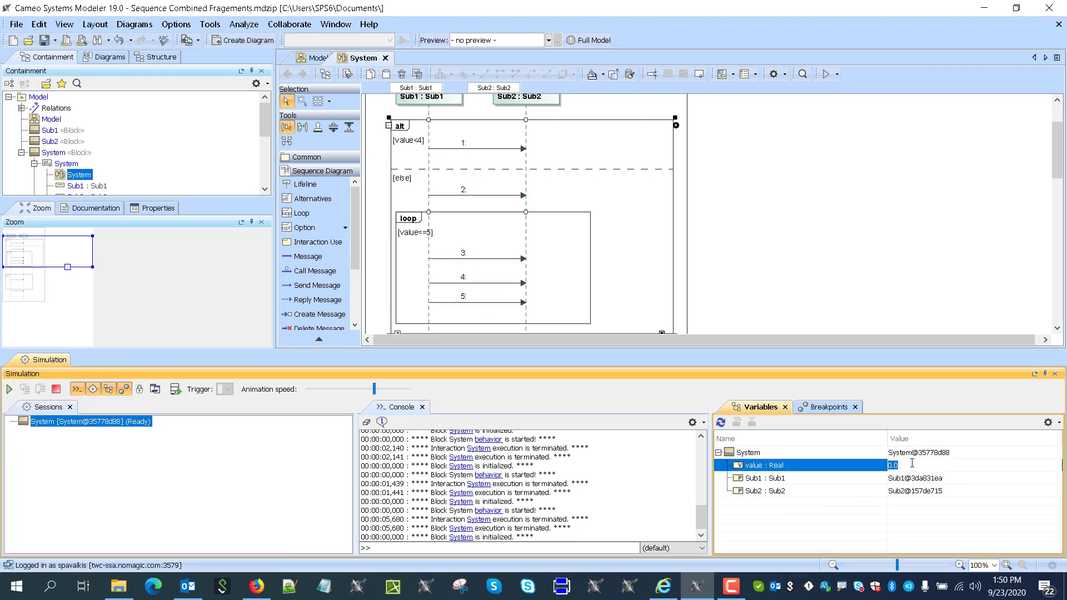
{"action": "left_click", "coordinate": [866, 493]}
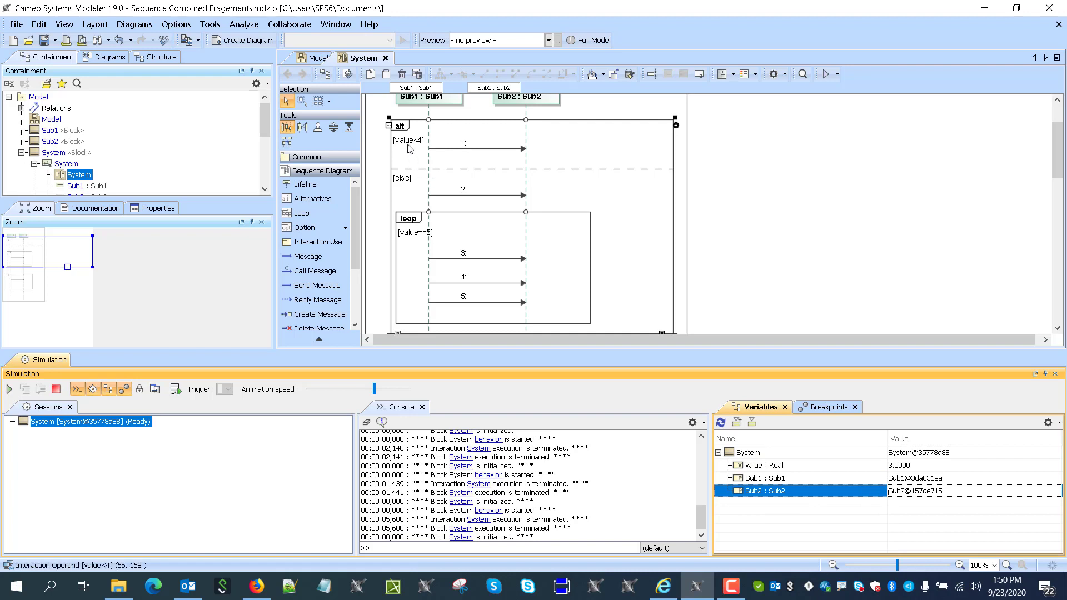
{"action": "scroll", "coordinate": [472, 276], "scroll_direction": "down", "scroll_amount": 4}
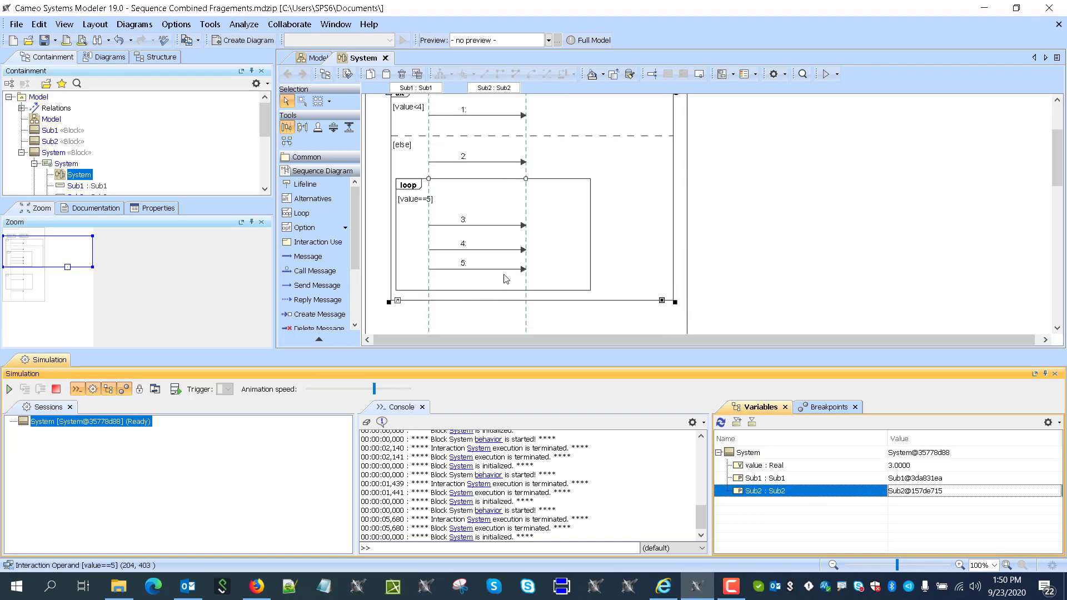
{"action": "scroll", "coordinate": [517, 277], "scroll_direction": "up", "scroll_amount": 2}
{"action": "scroll", "coordinate": [524, 276], "scroll_direction": "down", "scroll_amount": 10}
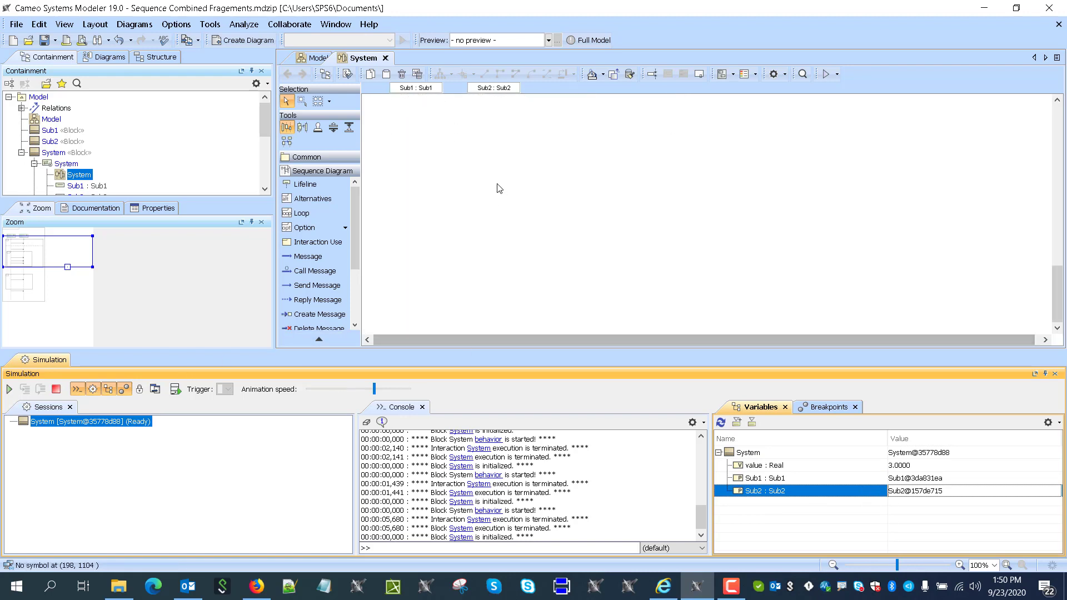
{"action": "scroll", "coordinate": [548, 196], "scroll_direction": "up", "scroll_amount": 3}
{"action": "scroll", "coordinate": [538, 208], "scroll_direction": "up", "scroll_amount": 3}
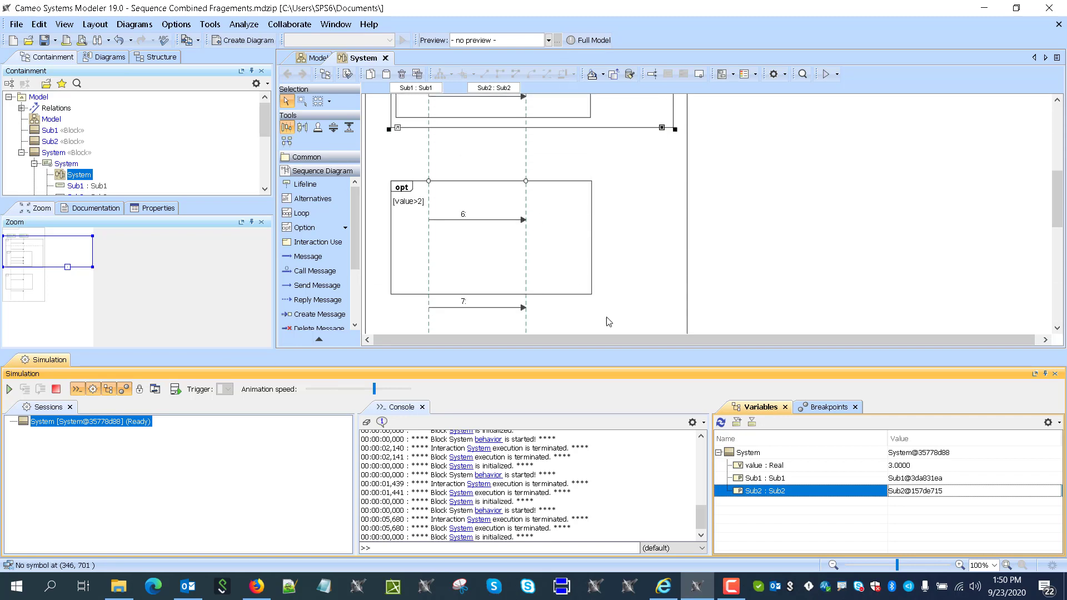
{"action": "left_click_drag", "start_coordinate": [614, 403], "coordinate": [614, 463]}
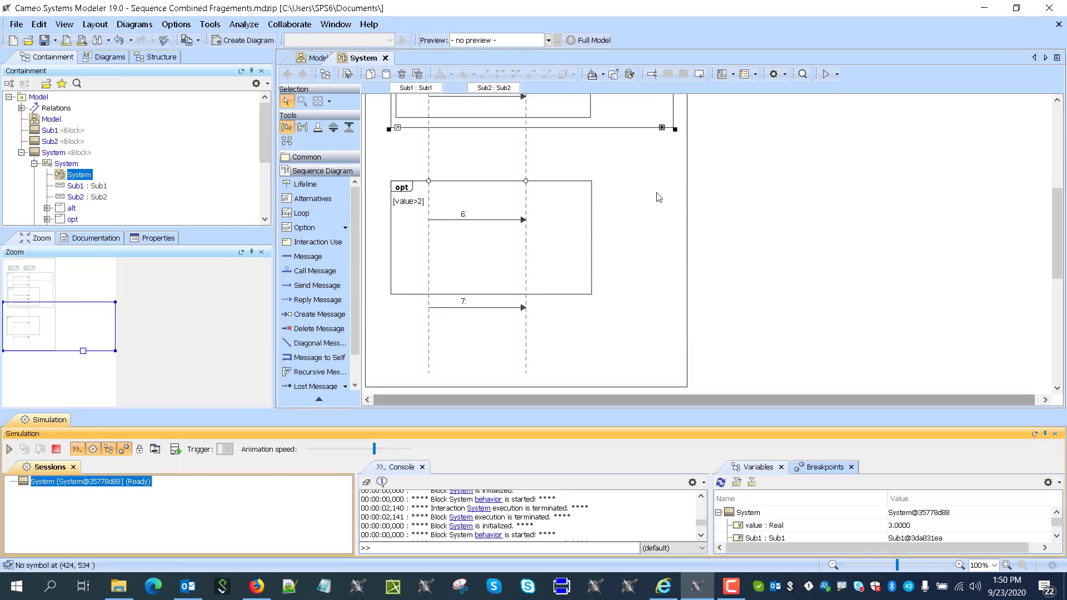
{"action": "scroll", "coordinate": [646, 214], "scroll_direction": "up", "scroll_amount": 12}
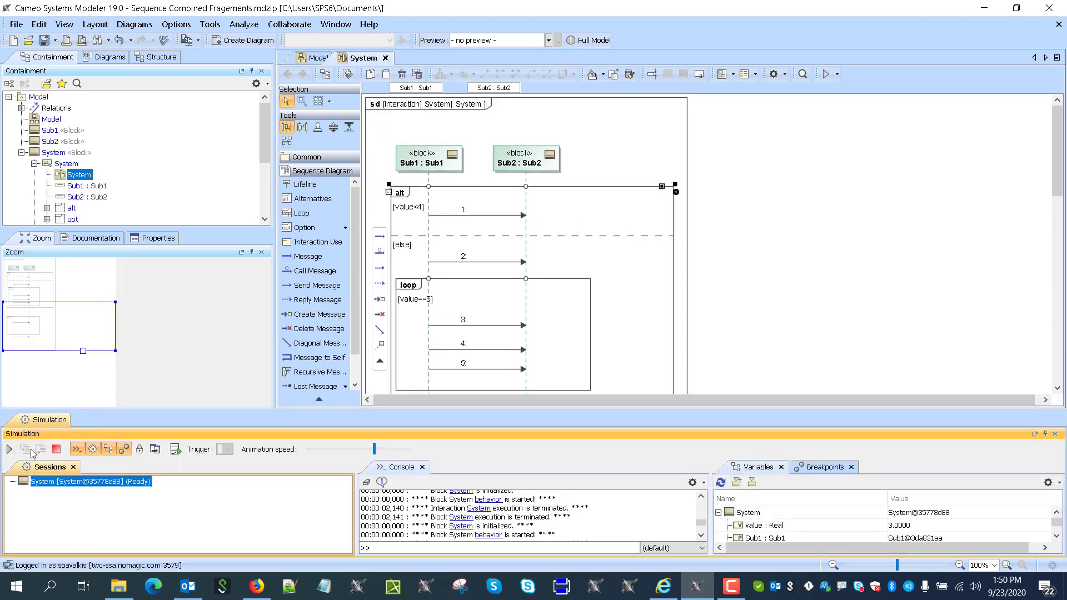
{"action": "left_click", "coordinate": [9, 449]}
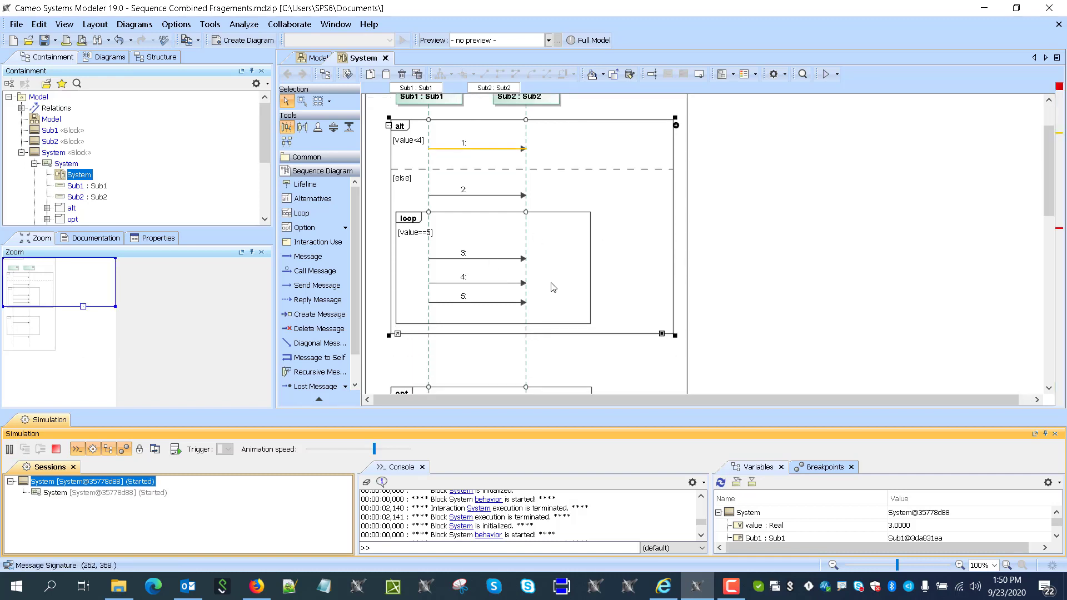